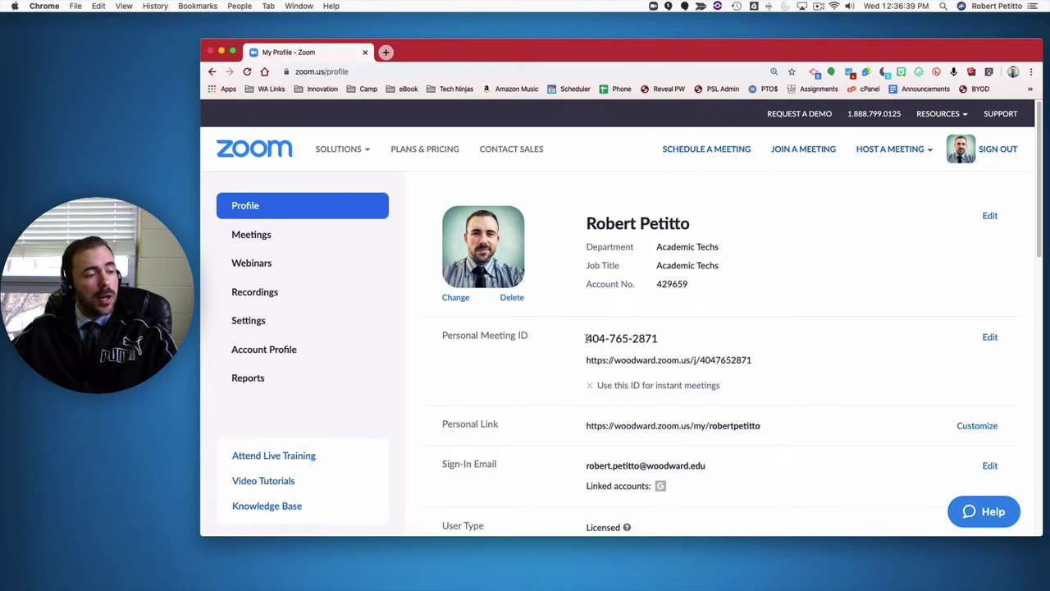
- Highlight the Personal Meeting ID number on the Profile page
drag(587, 339, 661, 338)
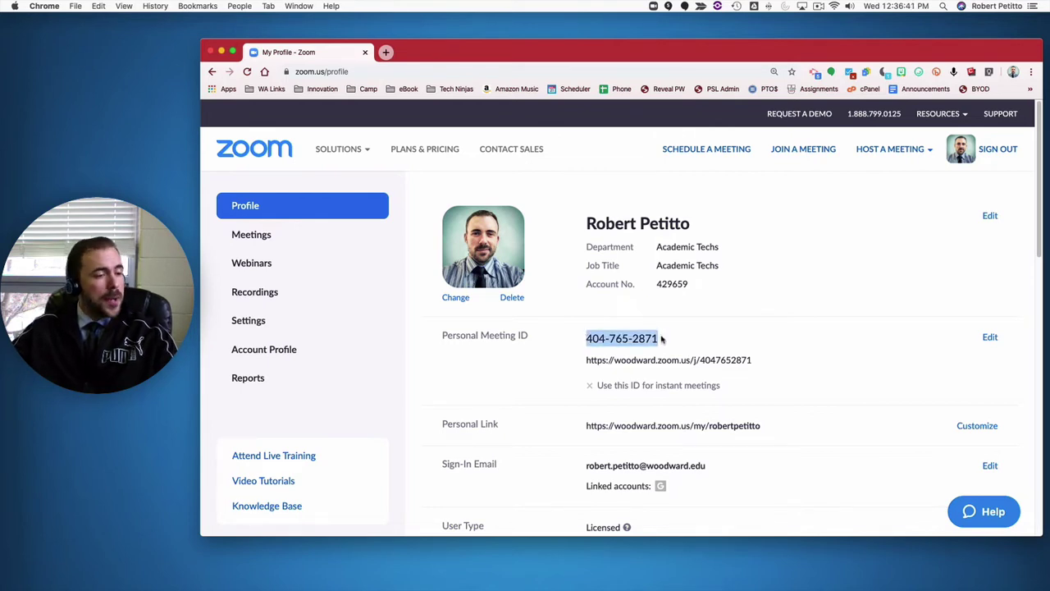
- Highlight the Personal Link URL, then scroll through the profile details and back up
scroll(661, 337, down, 3)
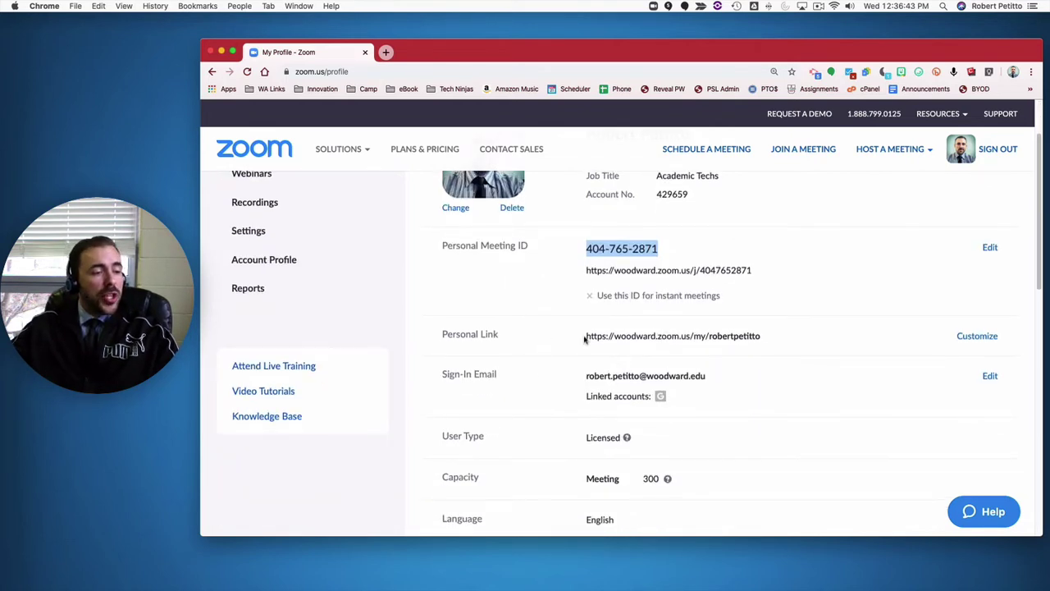
drag(586, 338, 804, 333)
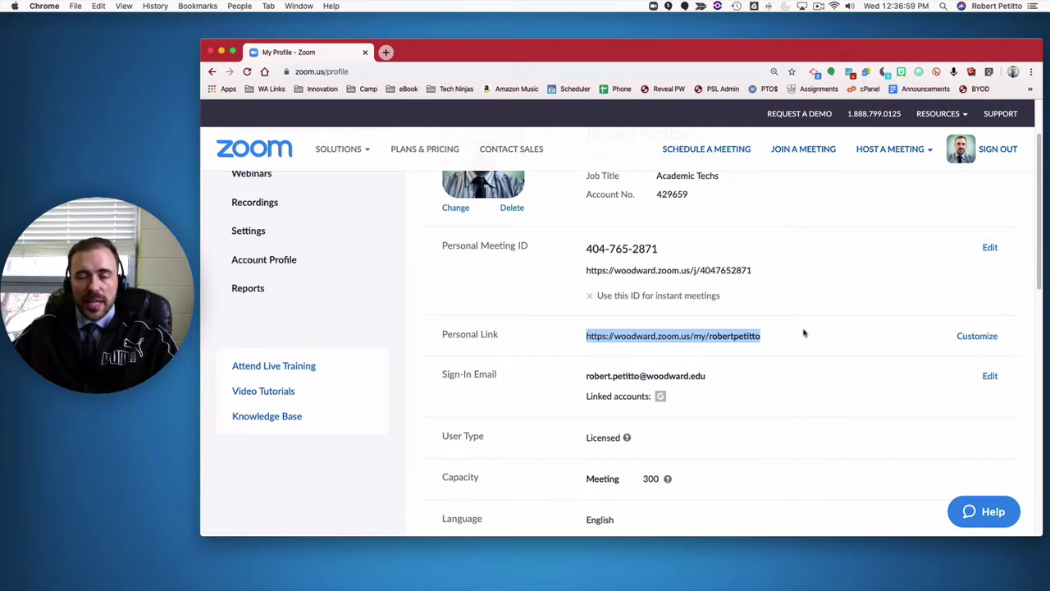
scroll(804, 332, down, 3)
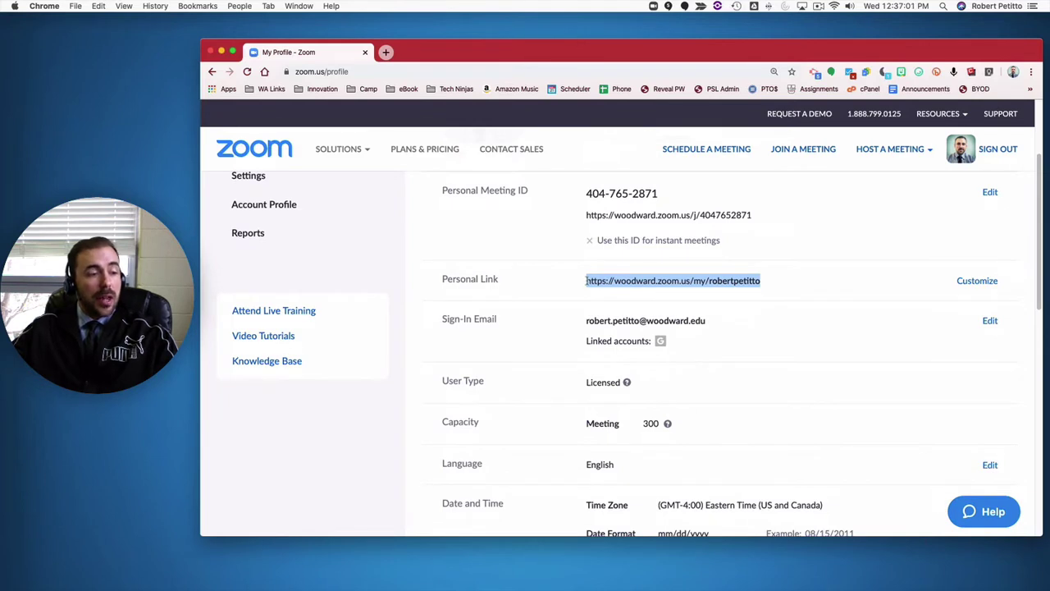
drag(586, 281, 748, 281)
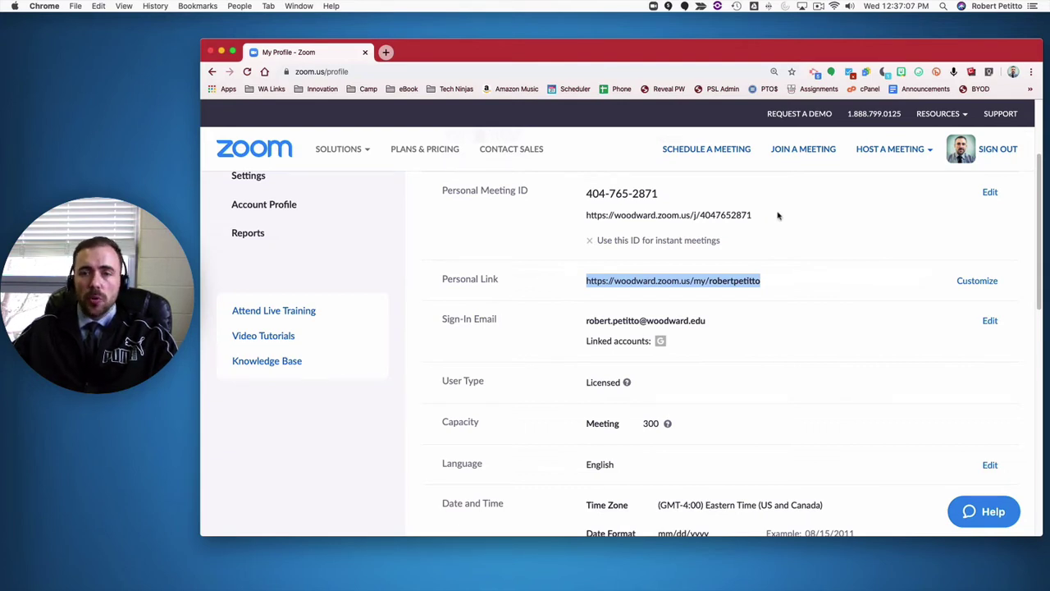
scroll(778, 215, down, 4)
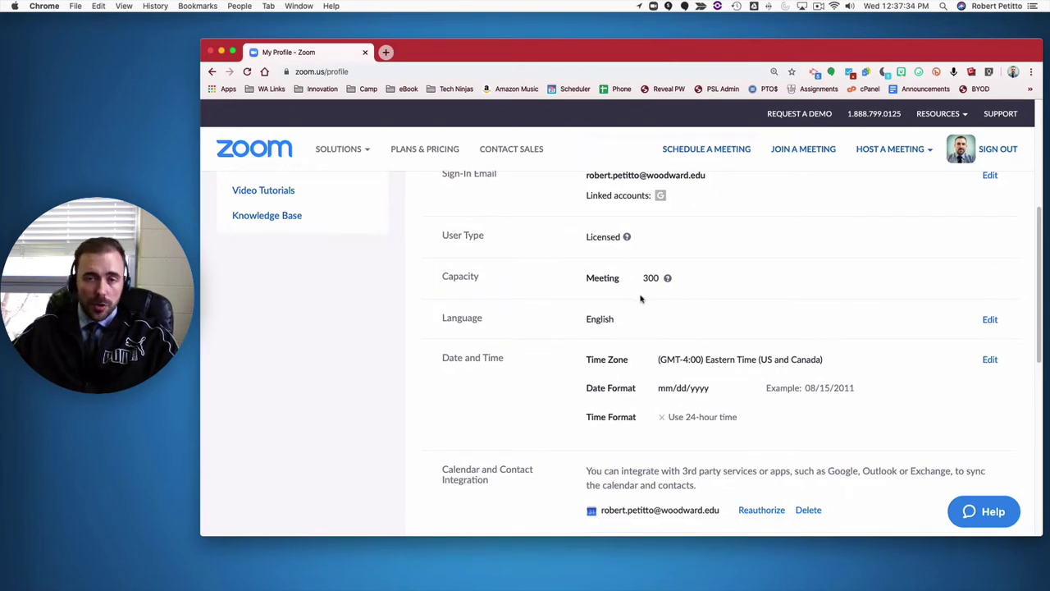
scroll(641, 300, up, 8)
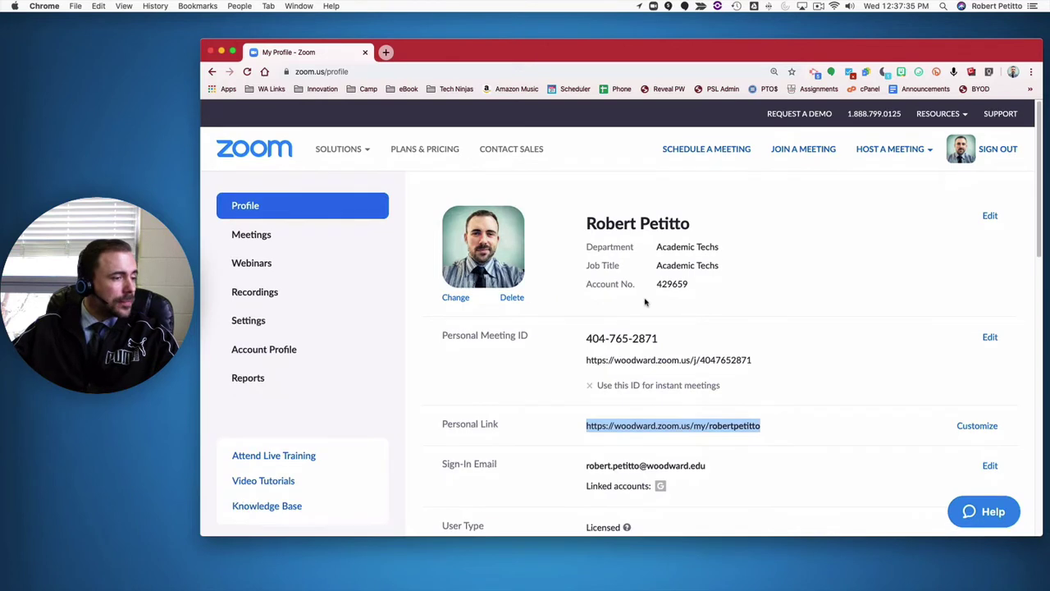
- Open Meetings and review the Personal Meeting Room's topic, meeting ID, join URL and options
click(244, 234)
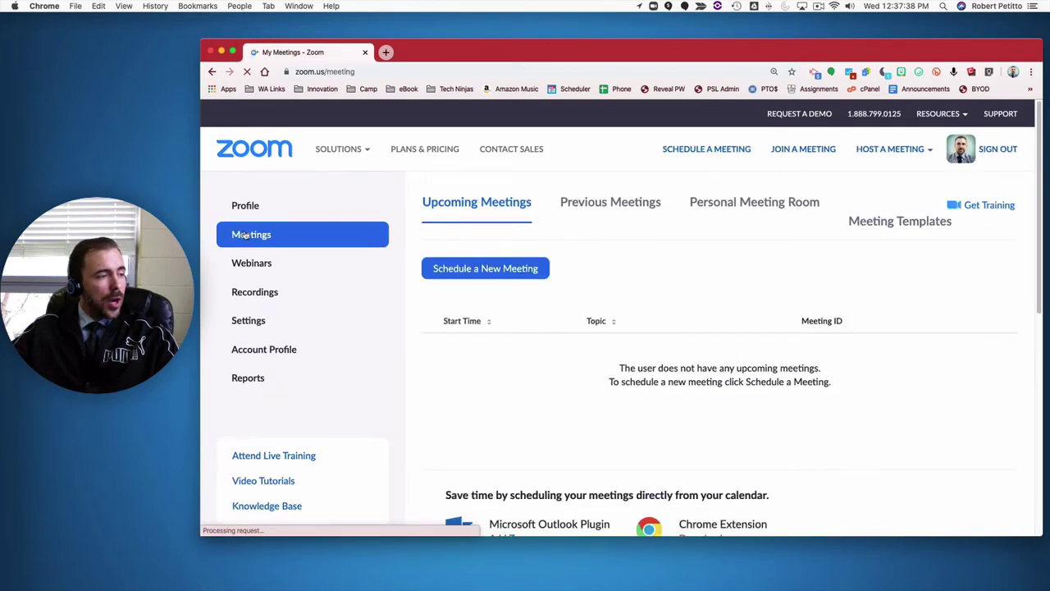
click(737, 203)
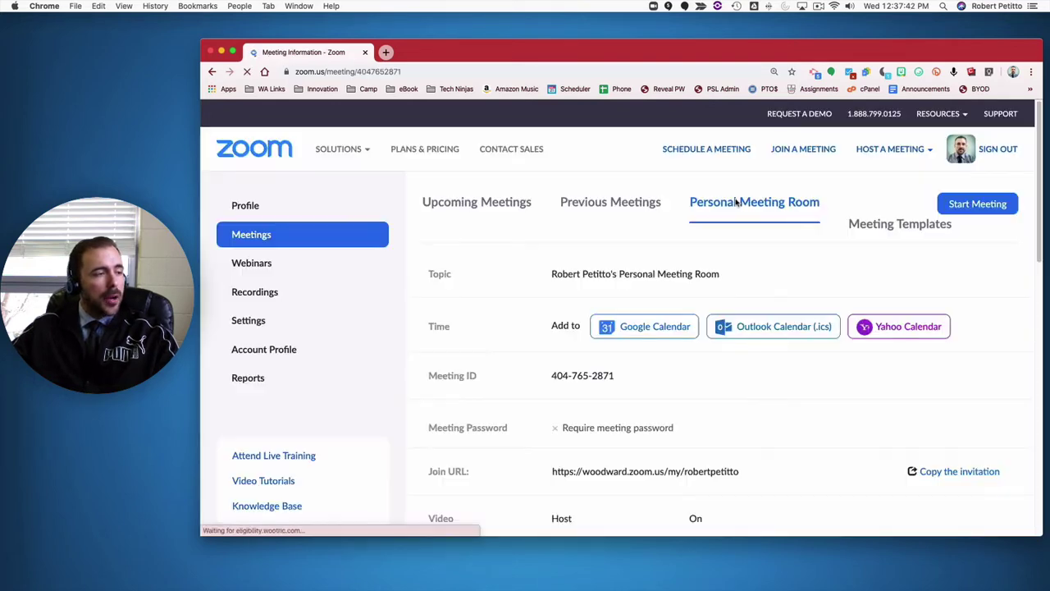
scroll(634, 305, down, 4)
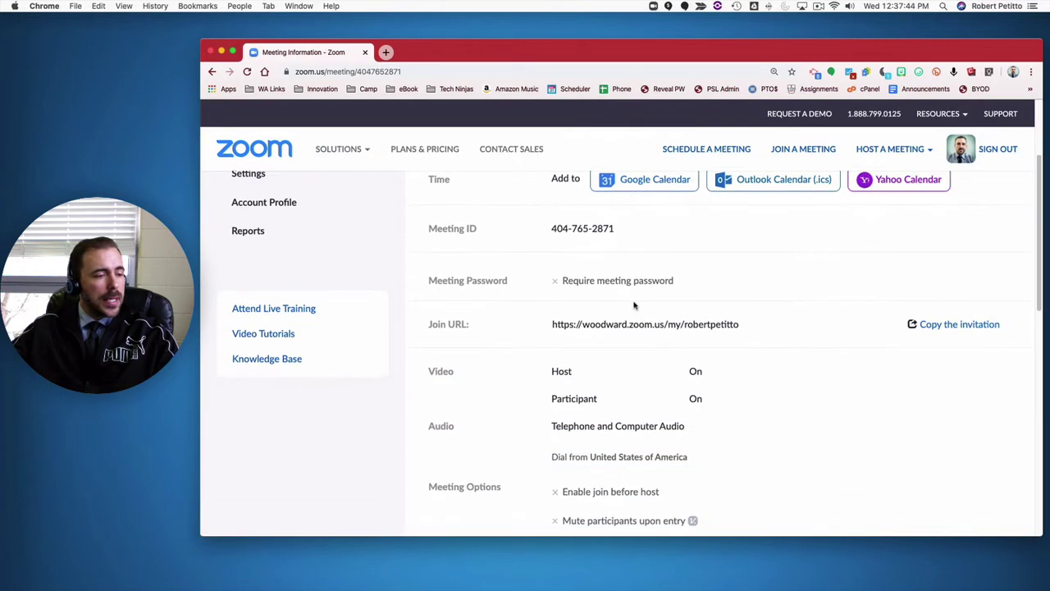
scroll(635, 305, down, 3)
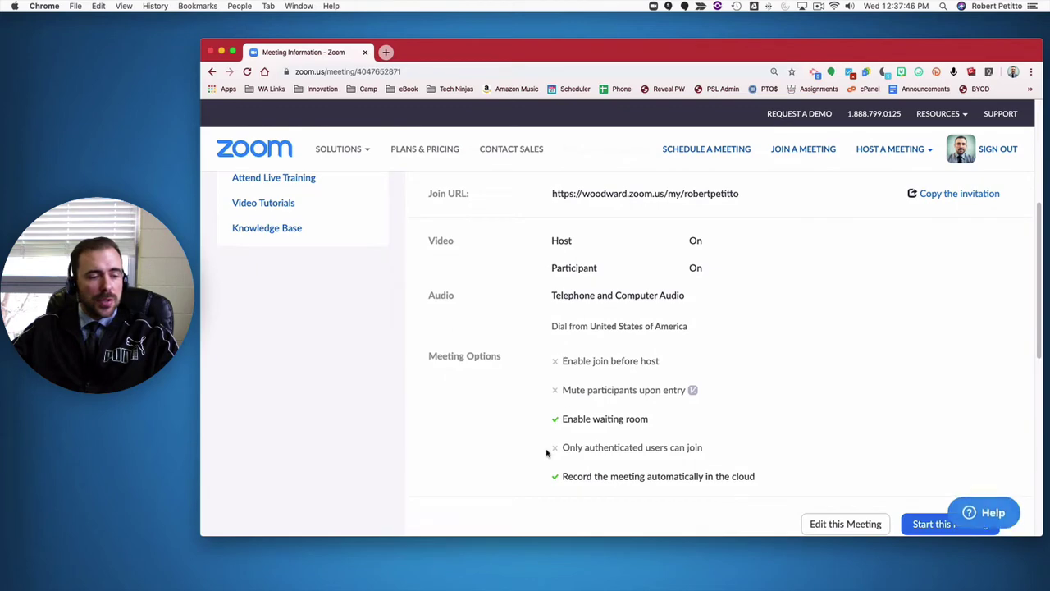
scroll(662, 416, up, 7)
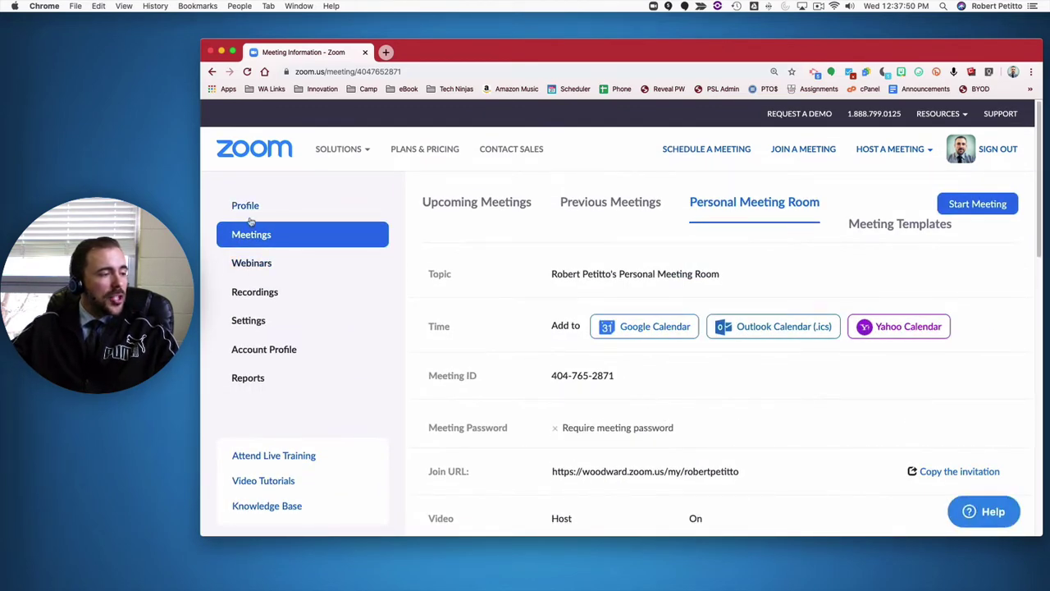
- Open the account's Settings on the Meeting tab
click(255, 327)
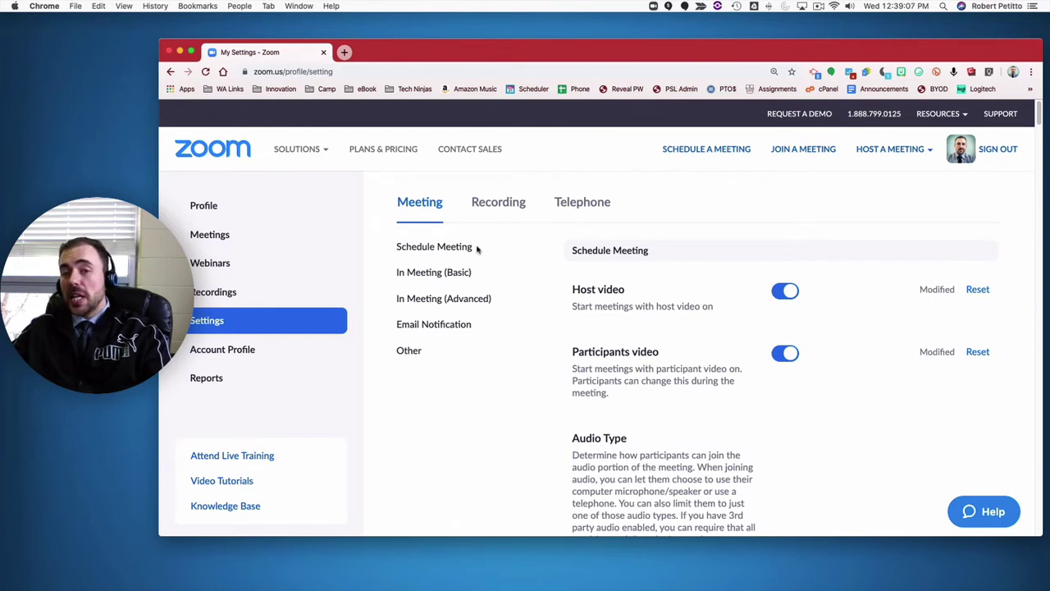
click(440, 274)
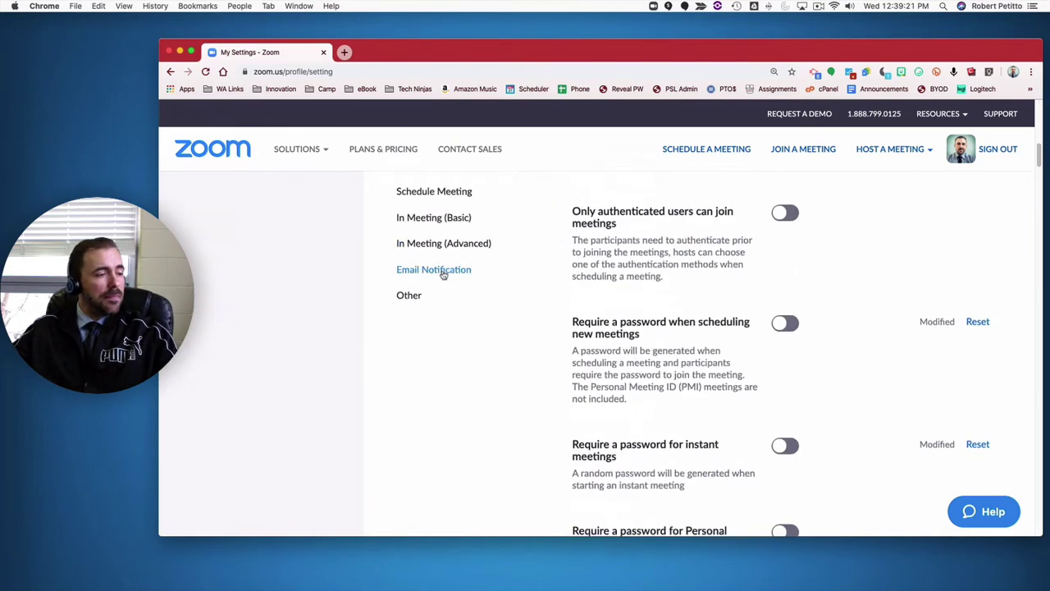
scroll(442, 274, down, 5)
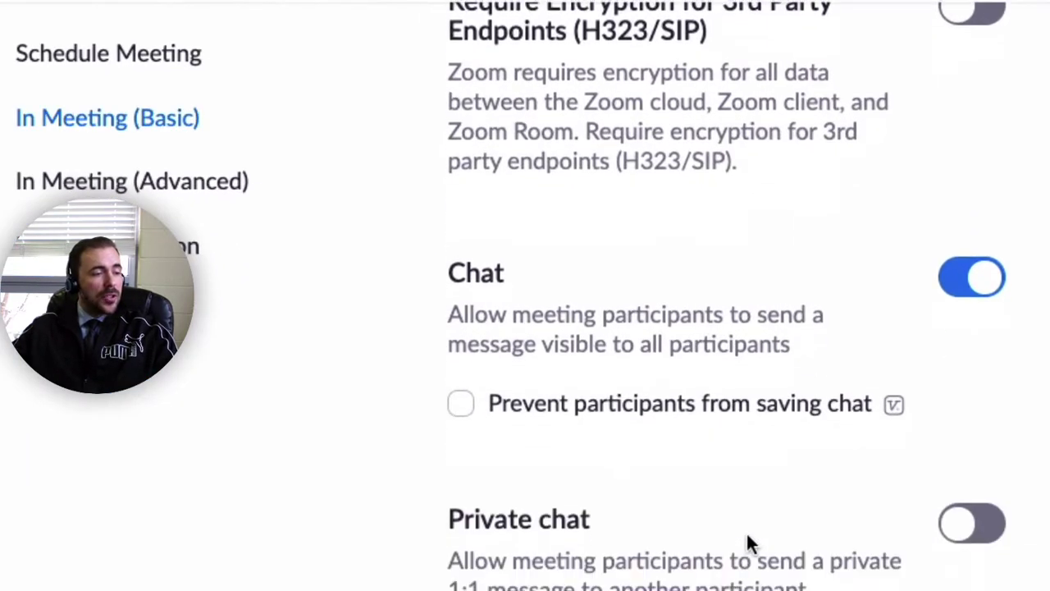
scroll(693, 442, down, 1)
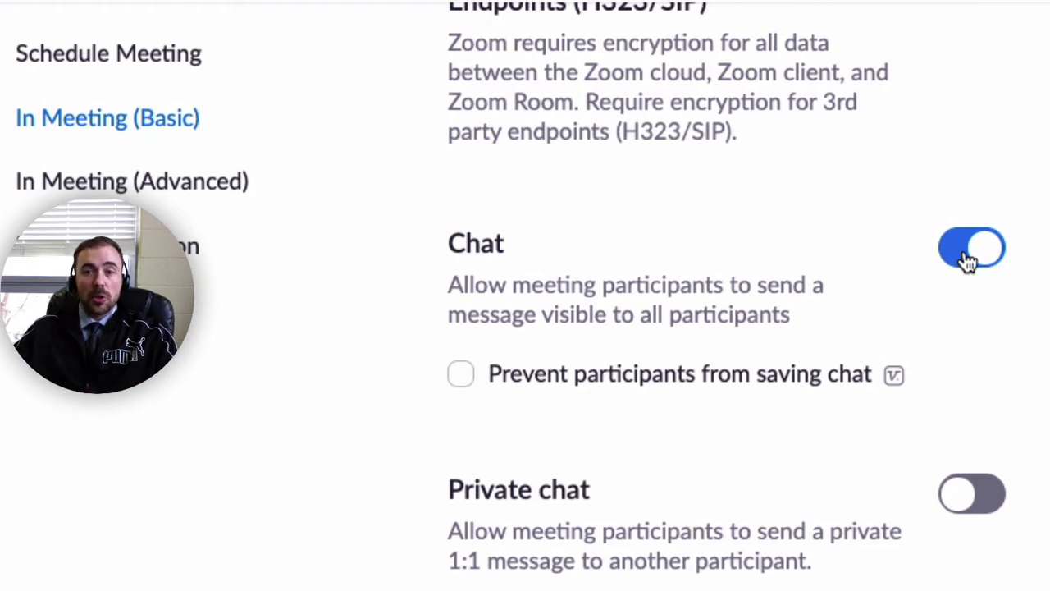
scroll(771, 468, down, 3)
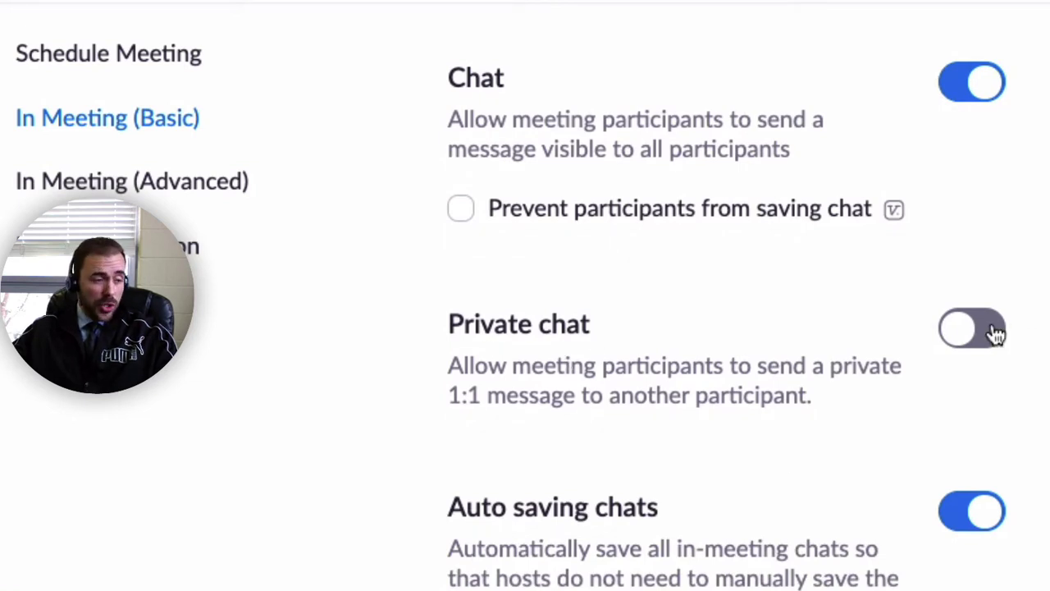
scroll(708, 525, down, 3)
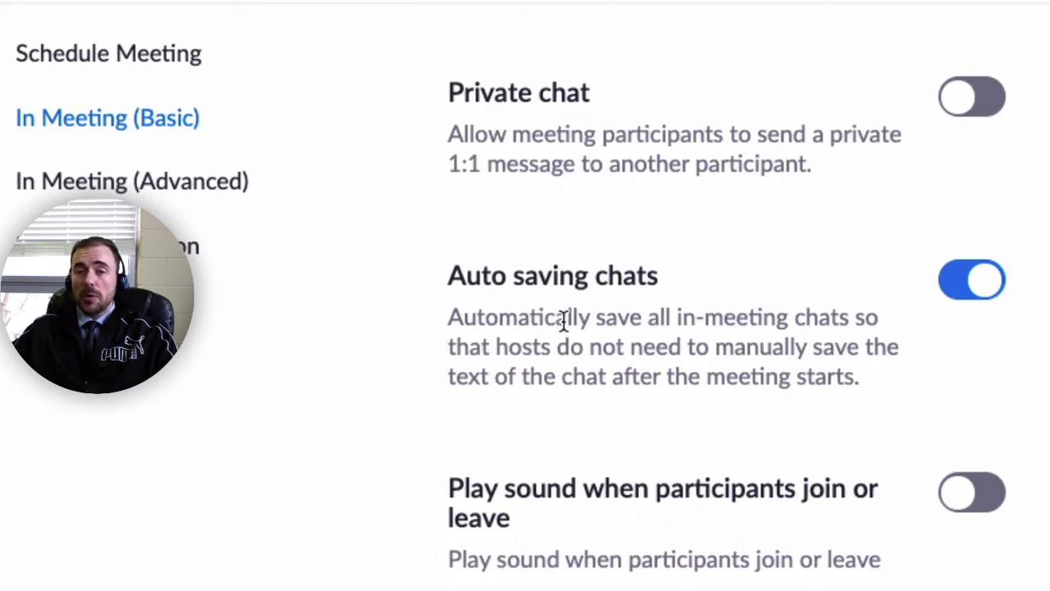
scroll(699, 475, down, 5)
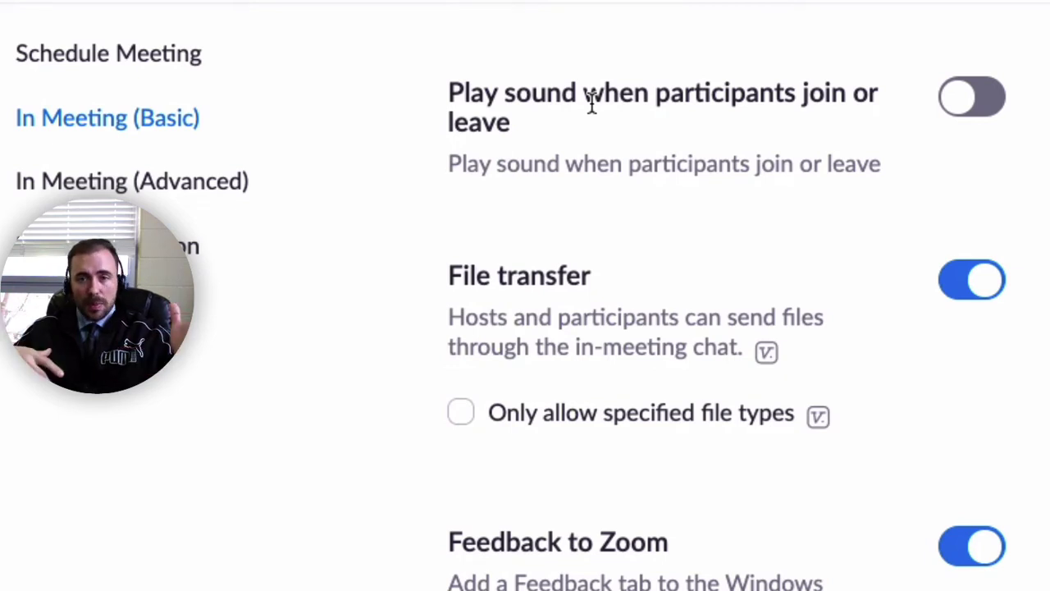
scroll(745, 271, down, 3)
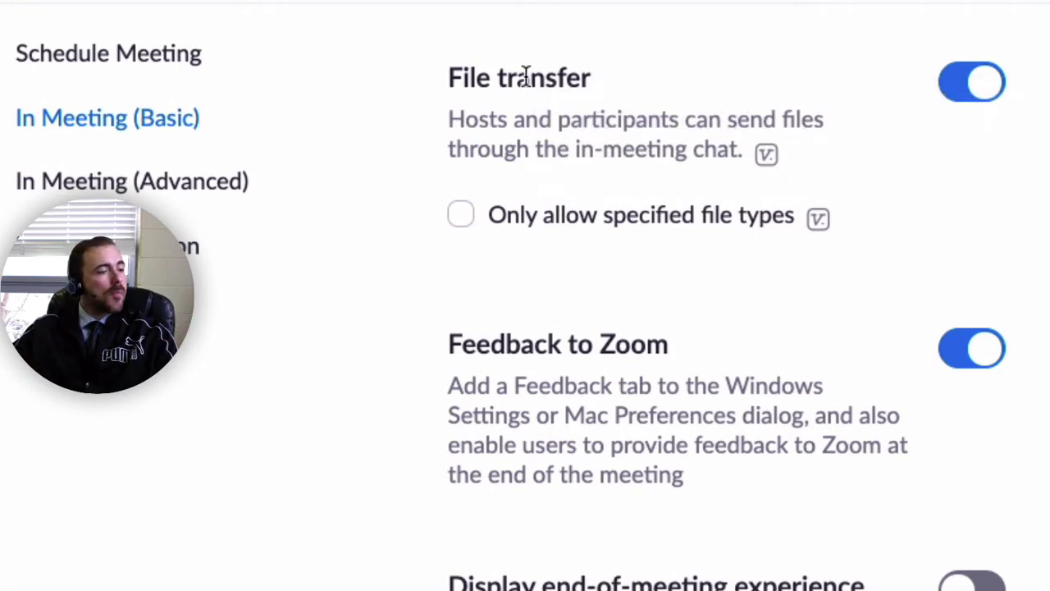
scroll(668, 276, down, 5)
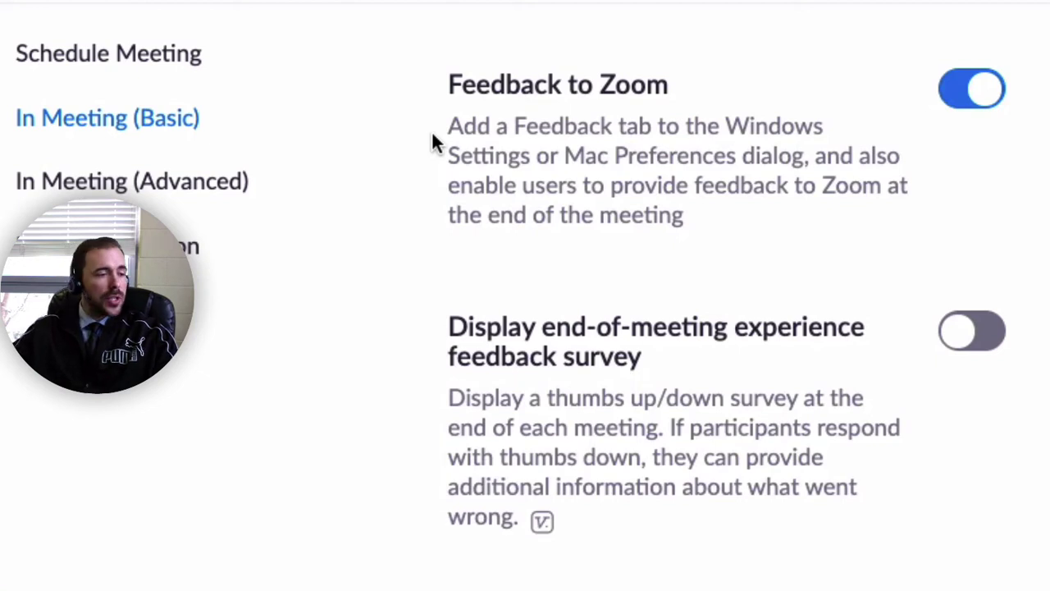
scroll(636, 330, down, 2)
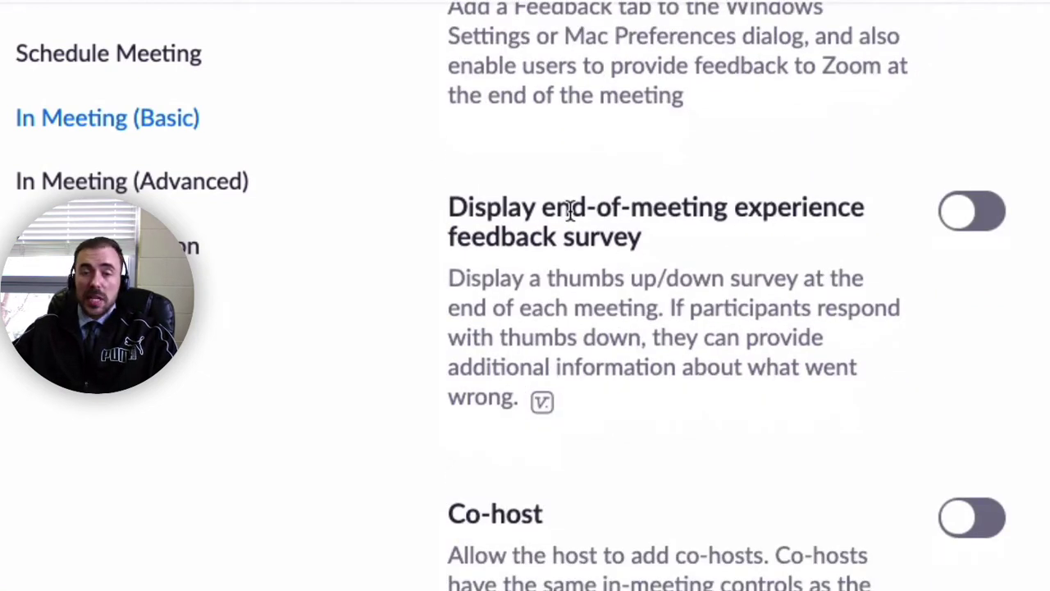
scroll(577, 237, down, 5)
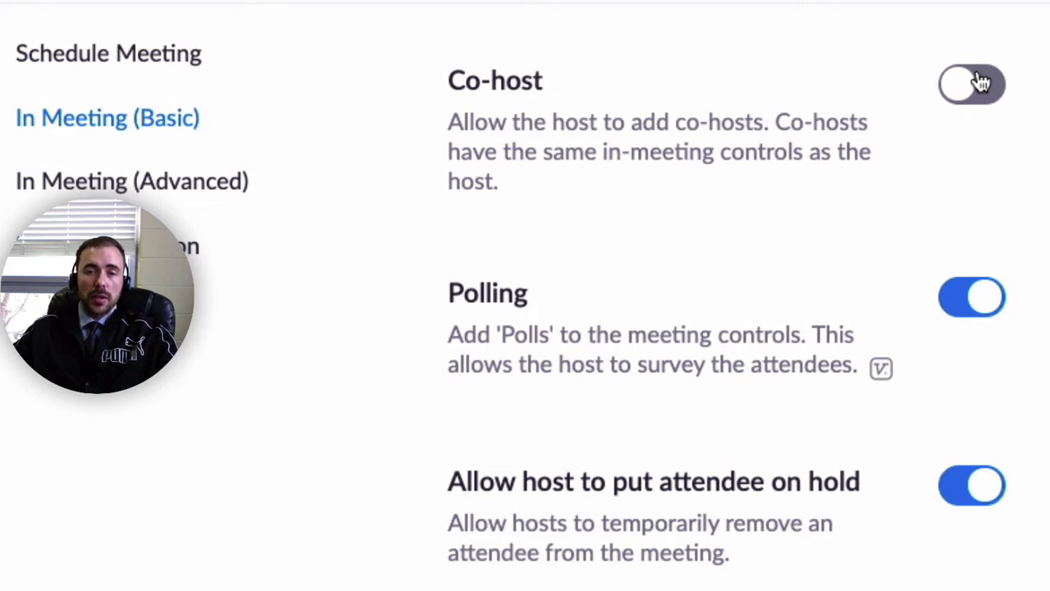
scroll(823, 235, down, 5)
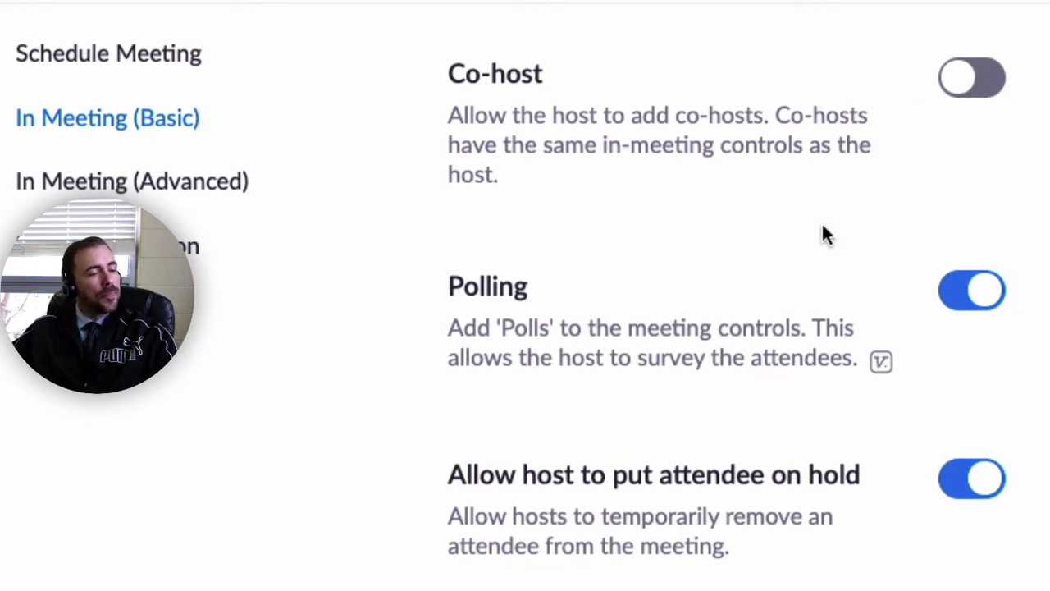
drag(449, 47, 548, 60)
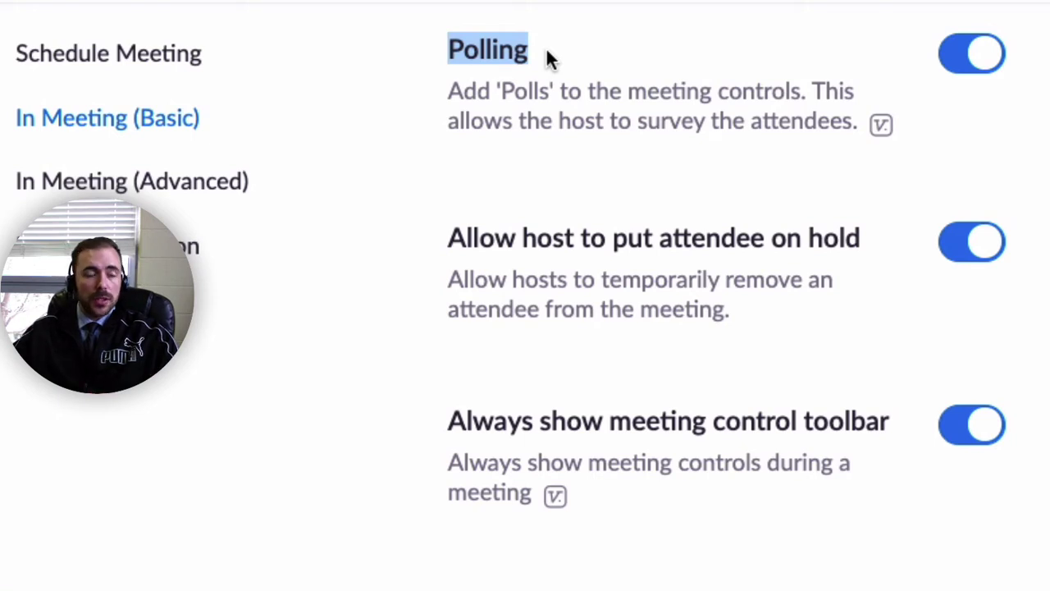
scroll(654, 260, down, 2)
scroll(453, 109, up, 1)
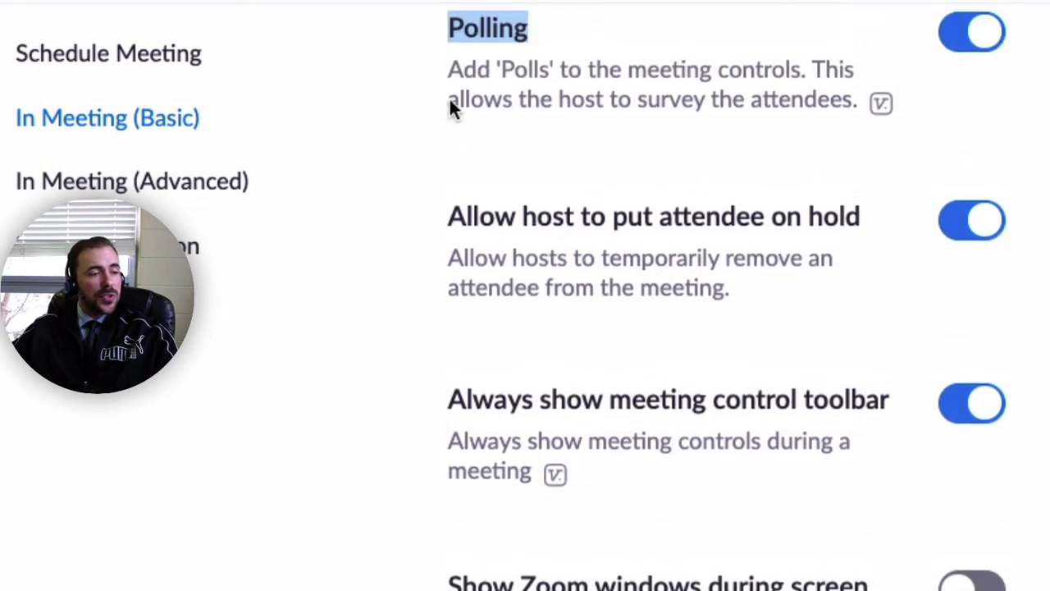
scroll(661, 413, down, 5)
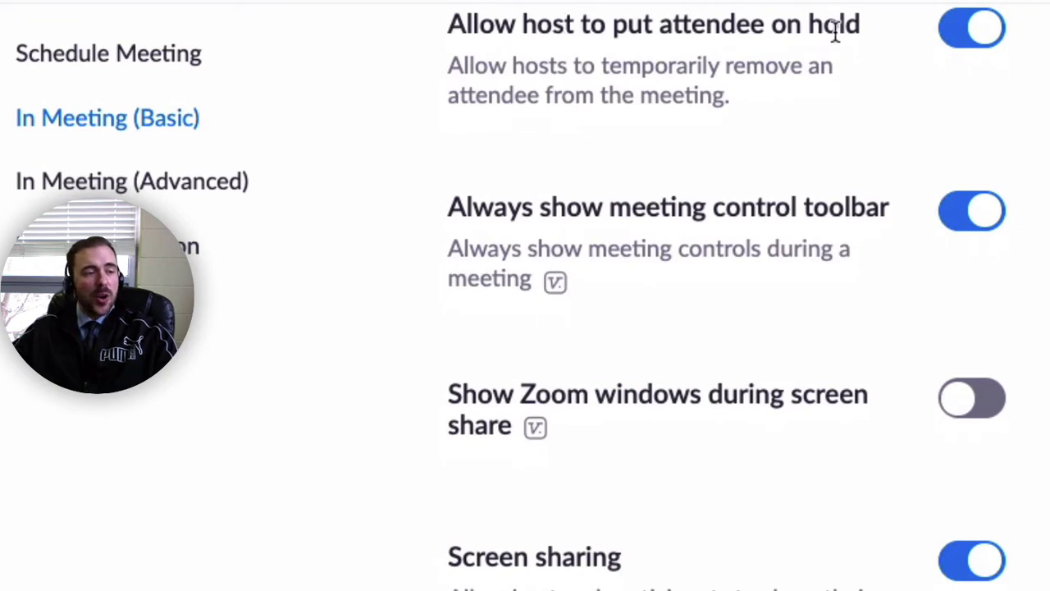
drag(449, 23, 633, 23)
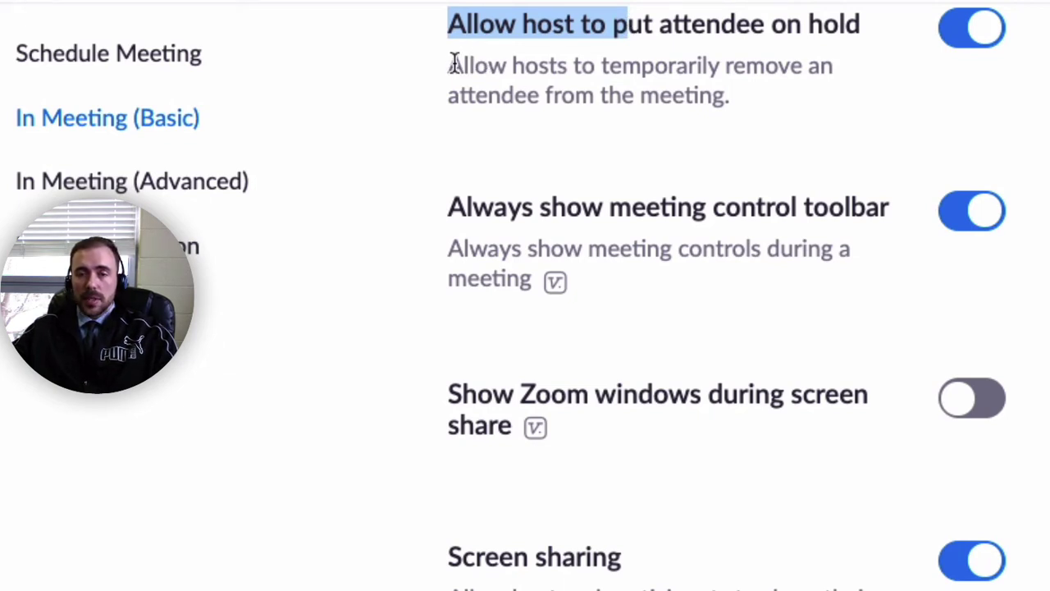
scroll(467, 123, down, 3)
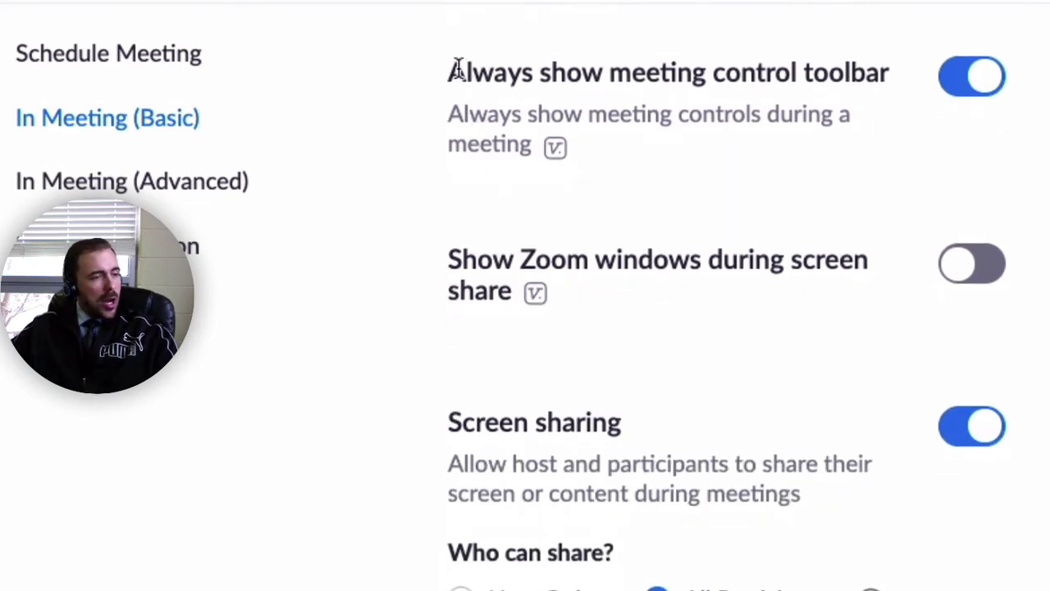
drag(450, 72, 882, 72)
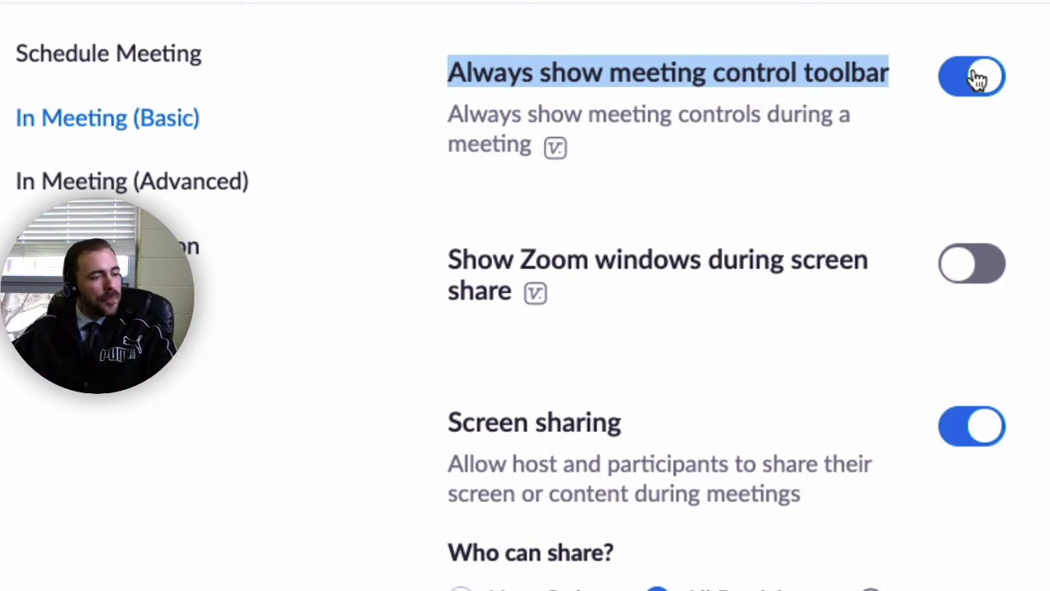
scroll(586, 320, down, 5)
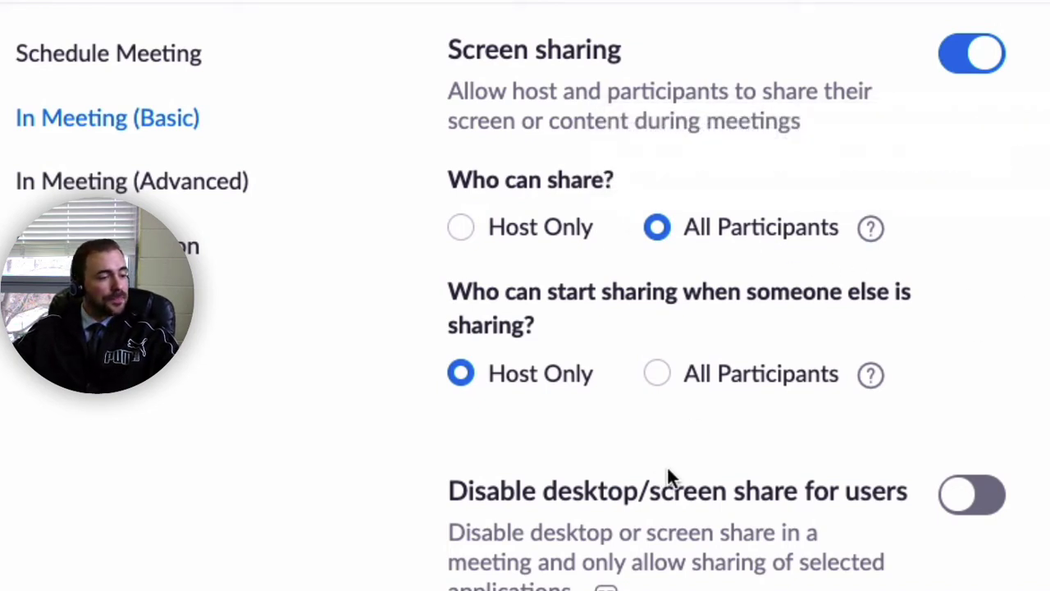
scroll(667, 476, down, 5)
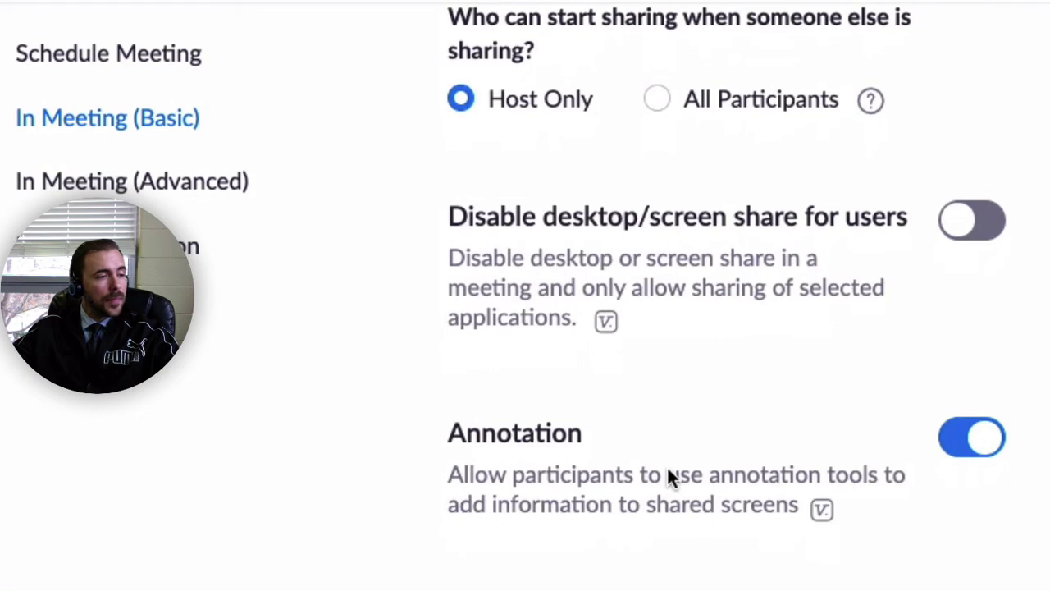
drag(602, 18, 703, 18)
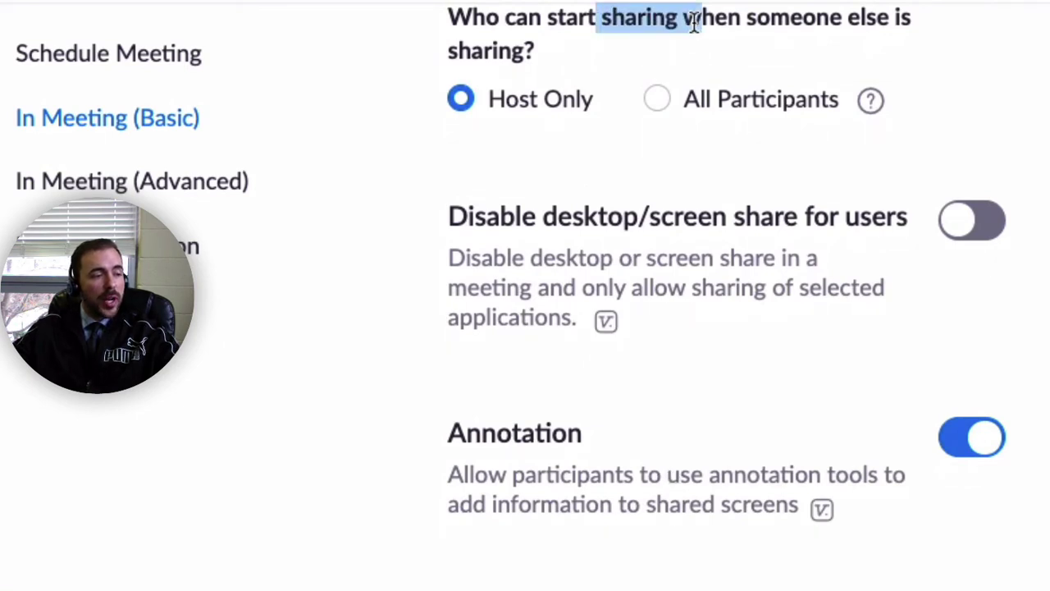
scroll(656, 156, up, 1)
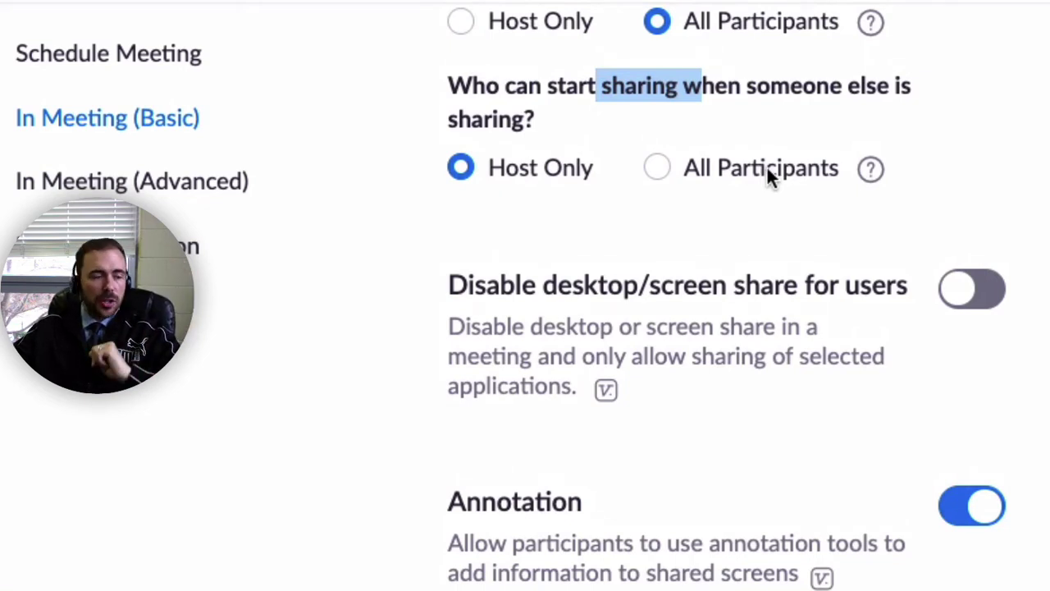
scroll(675, 272, down, 7)
scroll(800, 95, up, 1)
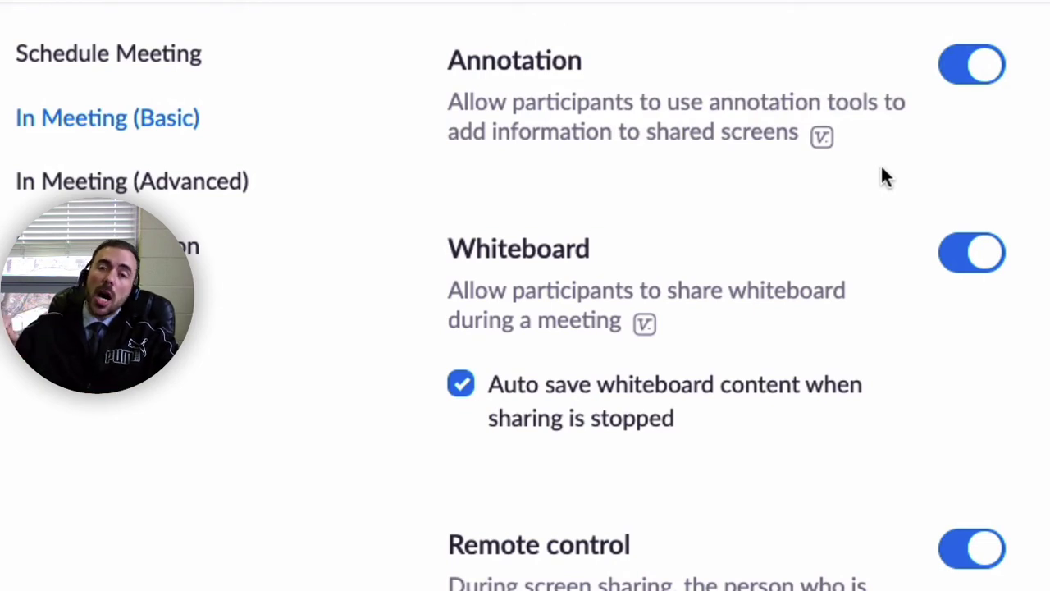
scroll(605, 371, down, 3)
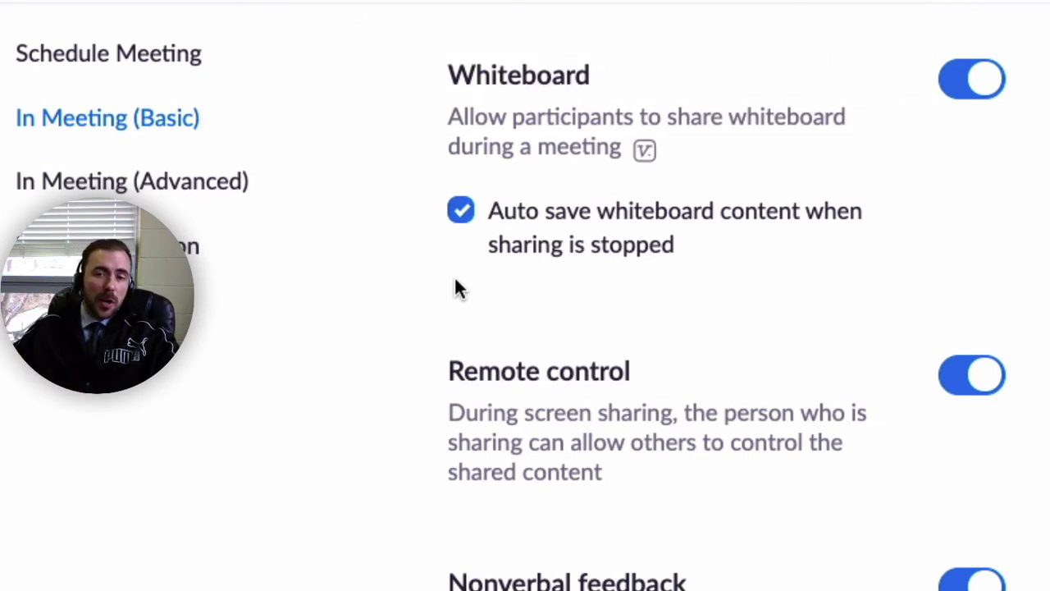
scroll(455, 288, up, 1)
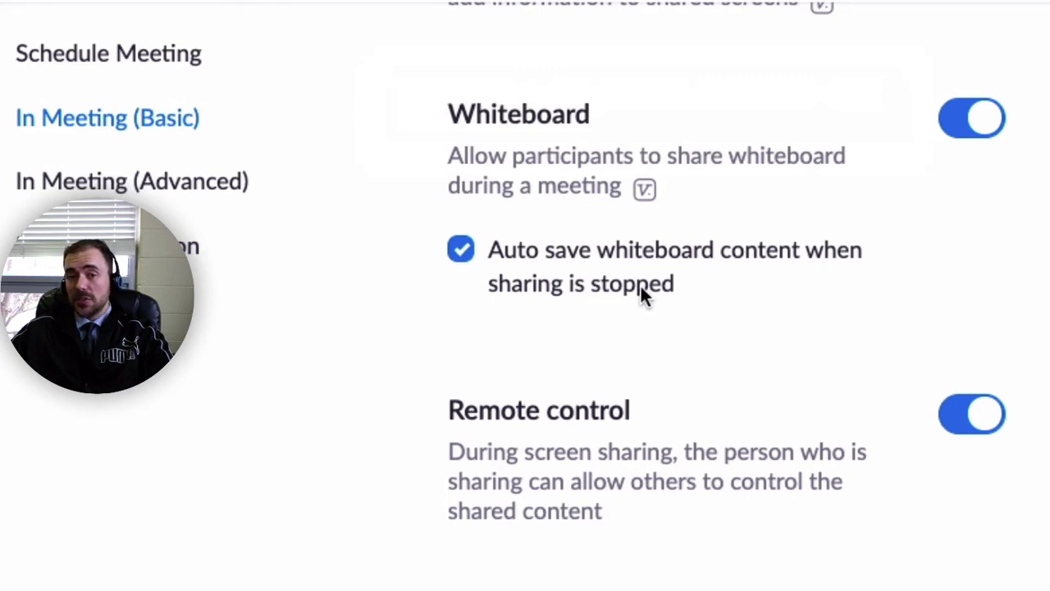
scroll(624, 399, down, 10)
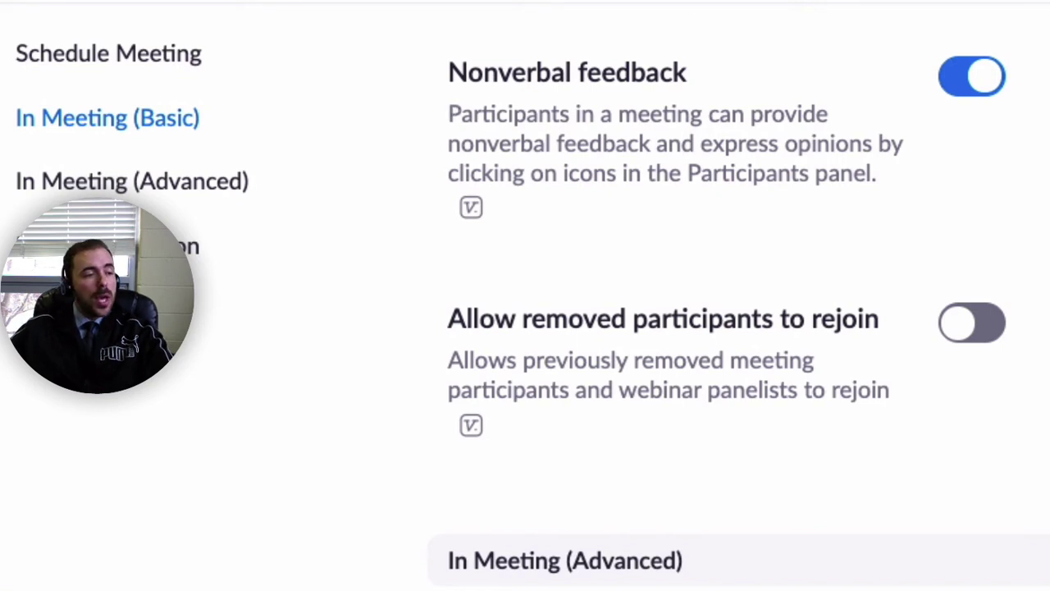
- Highlight the Nonverbal feedback setting's description and scroll through the nearby settings
drag(450, 70, 814, 202)
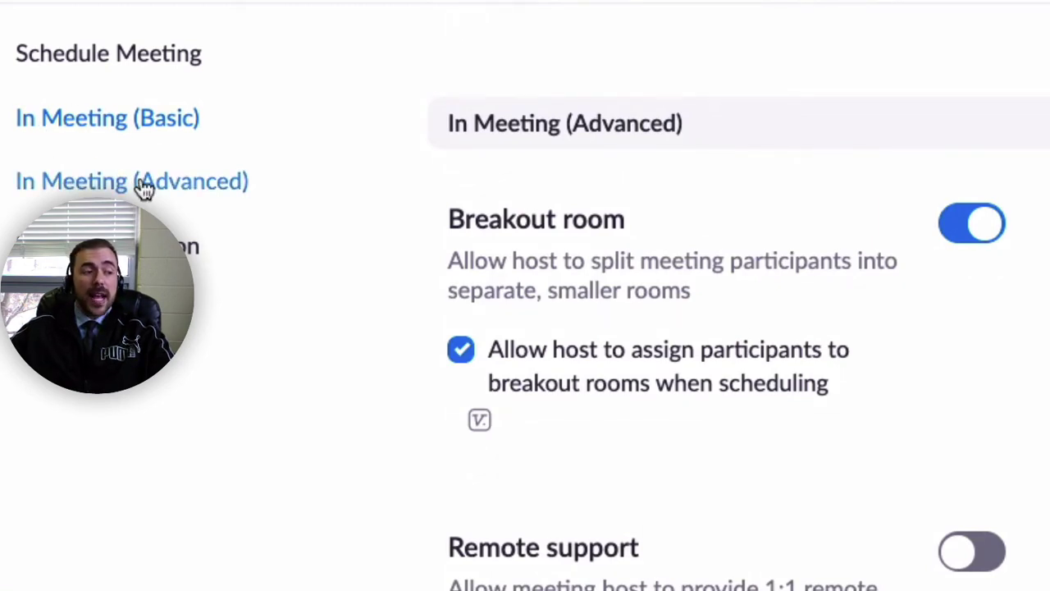
scroll(602, 361, down, 3)
scroll(662, 184, up, 1)
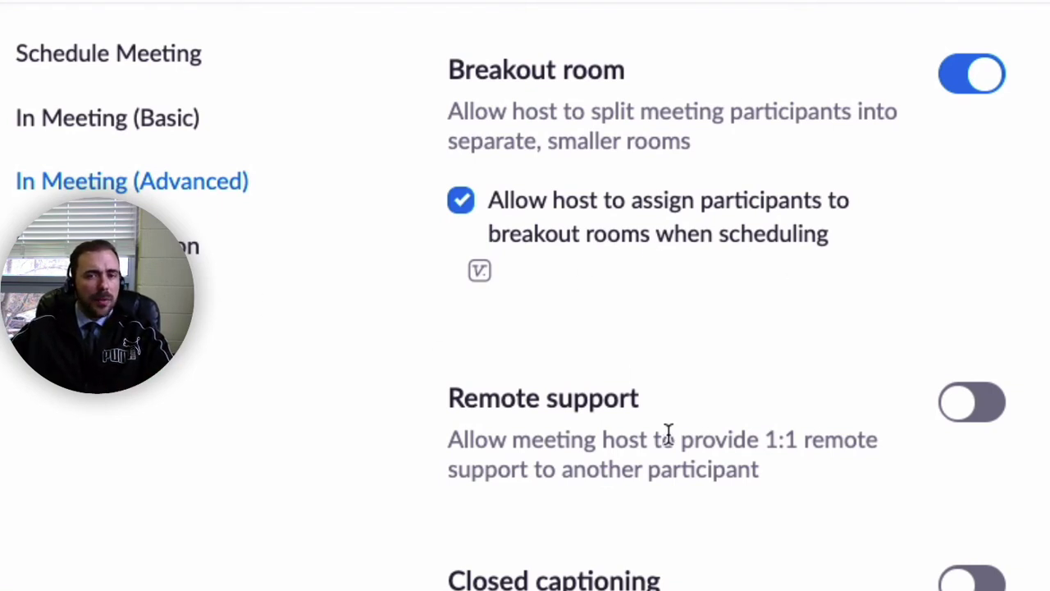
scroll(776, 564, down, 15)
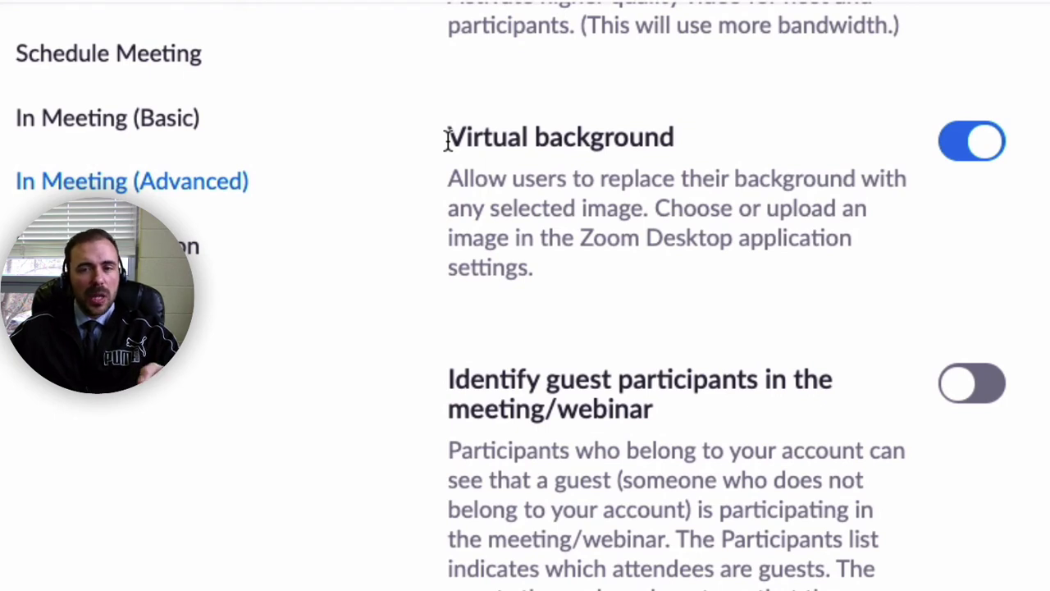
drag(450, 138, 495, 123)
triple_click(443, 131)
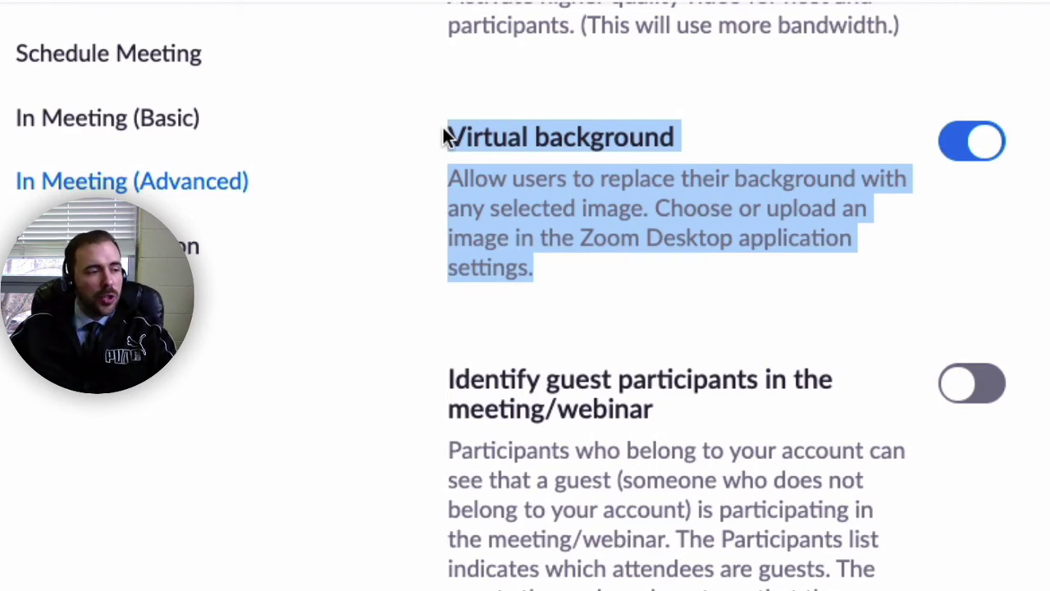
click(611, 314)
scroll(611, 313, down, 15)
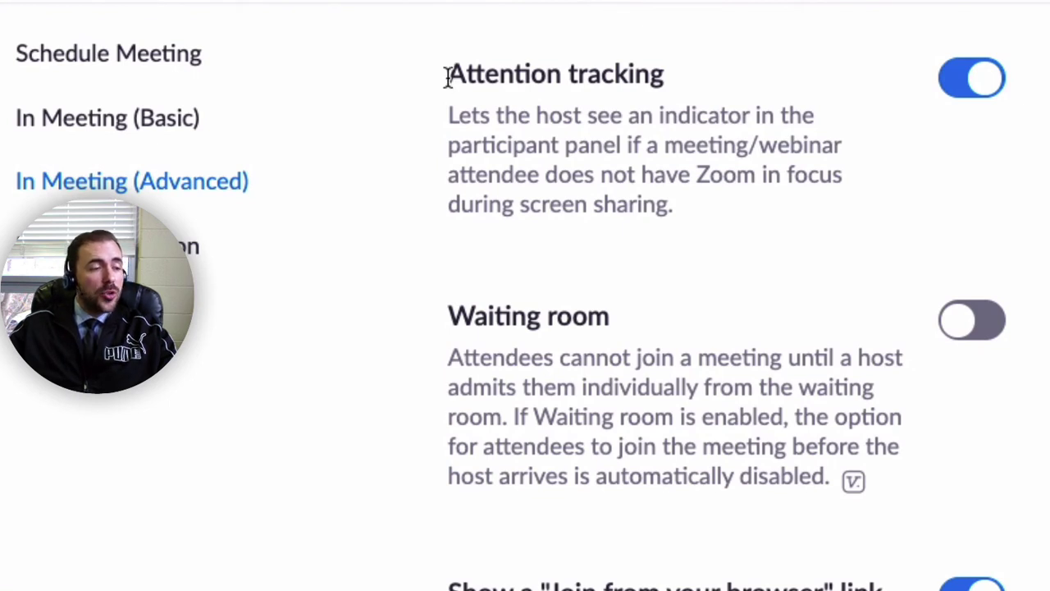
drag(453, 75, 700, 240)
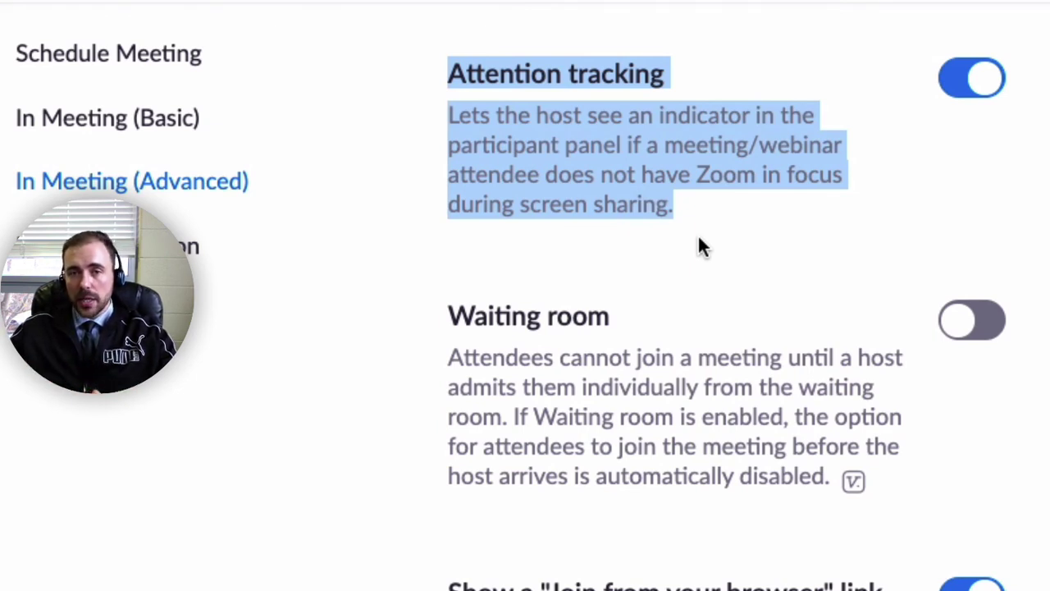
- Clear the Attention tracking selection, switch Waiting room on, and open its Customize editor
click(514, 236)
scroll(514, 235, up, 2)
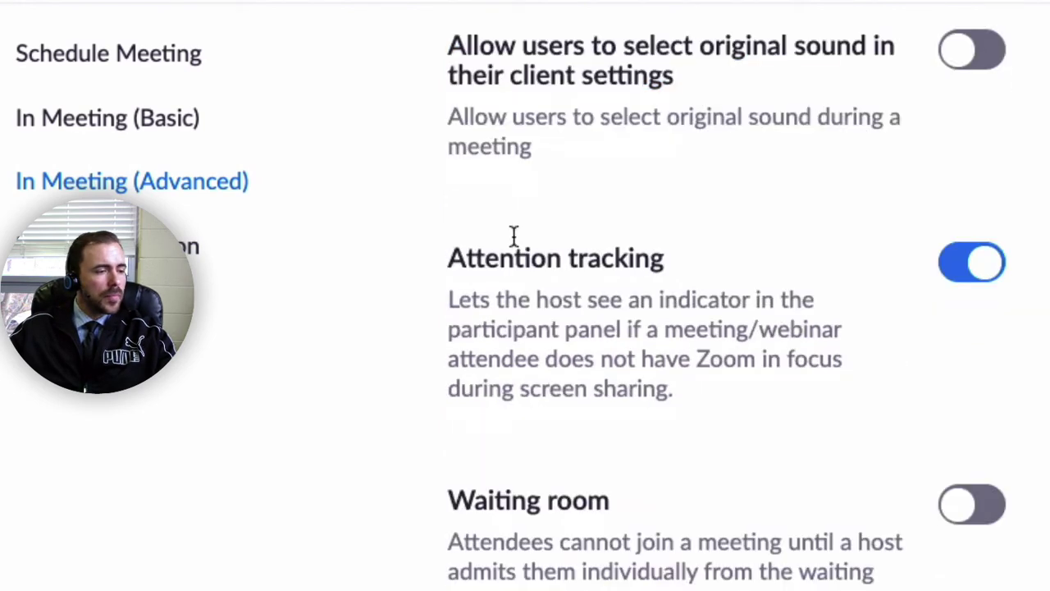
scroll(513, 235, down, 4)
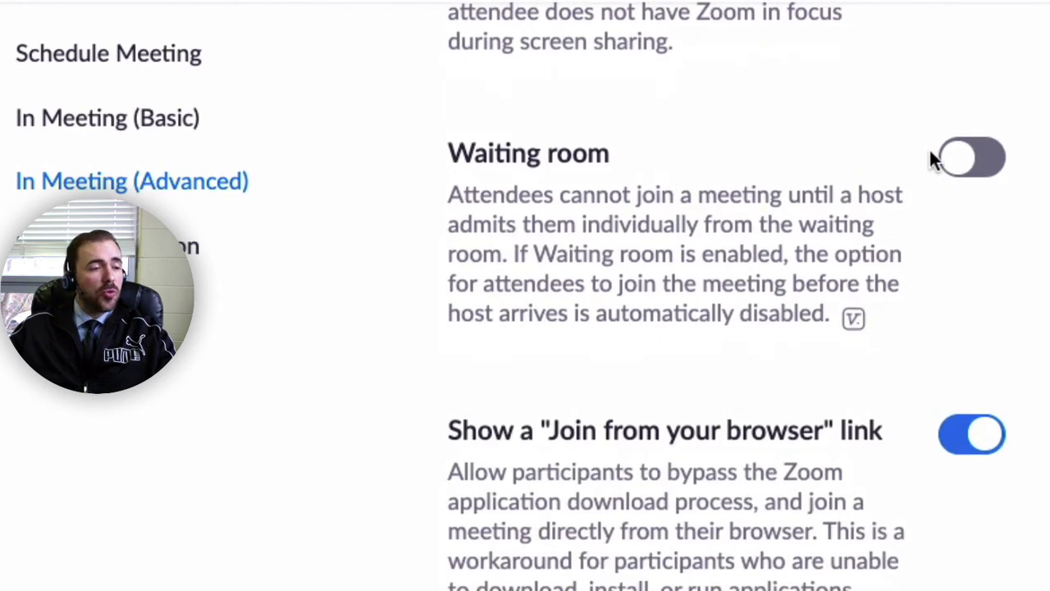
click(982, 162)
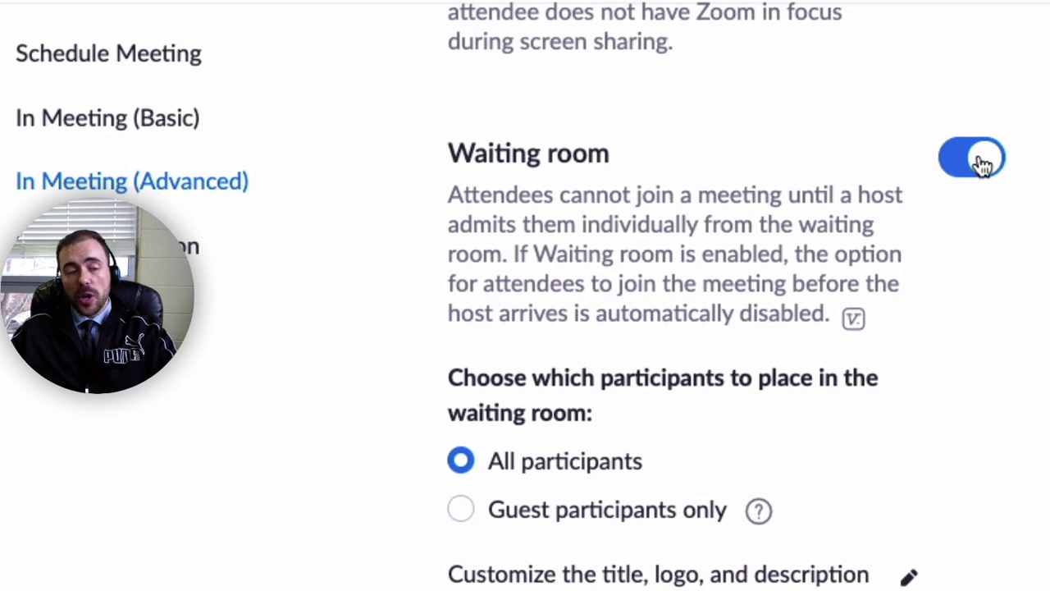
click(909, 577)
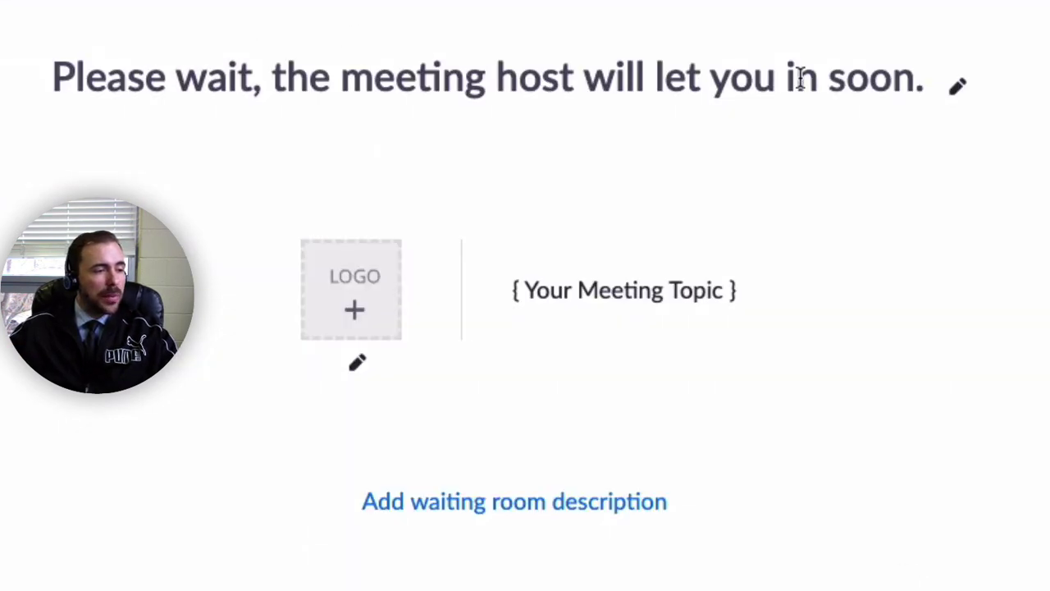
- Edit the waiting room title, selecting 'Please wait,' and placing the cursor after 'meeting'
click(958, 89)
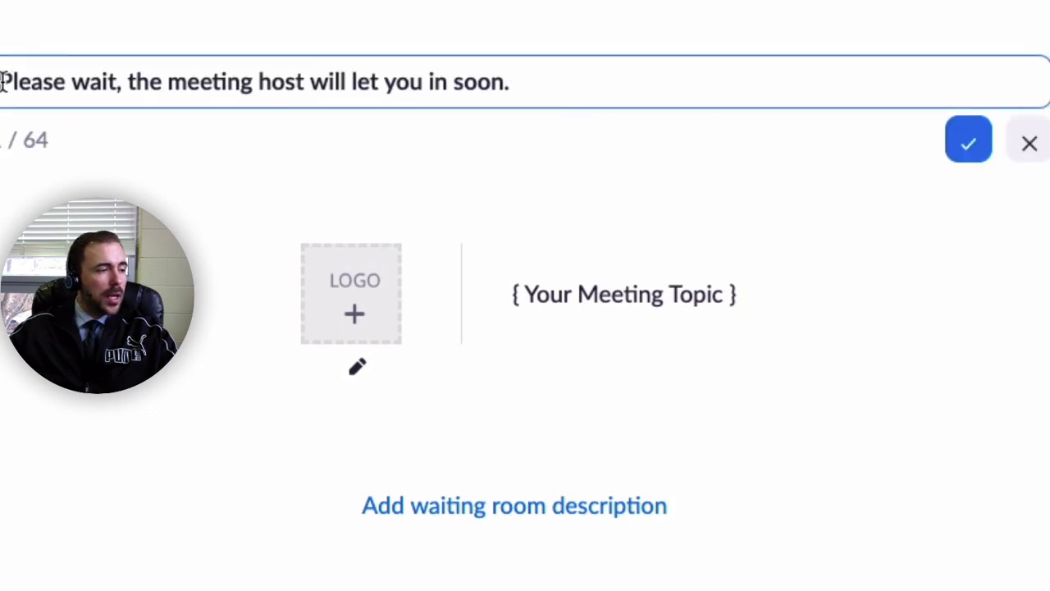
drag(4, 82, 122, 67)
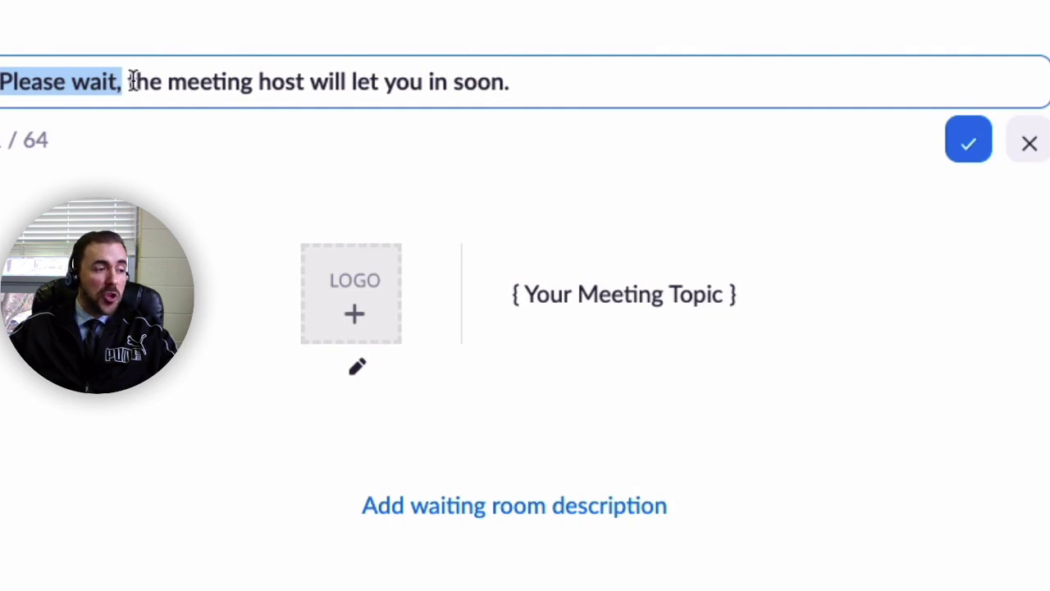
click(189, 77)
click(253, 81)
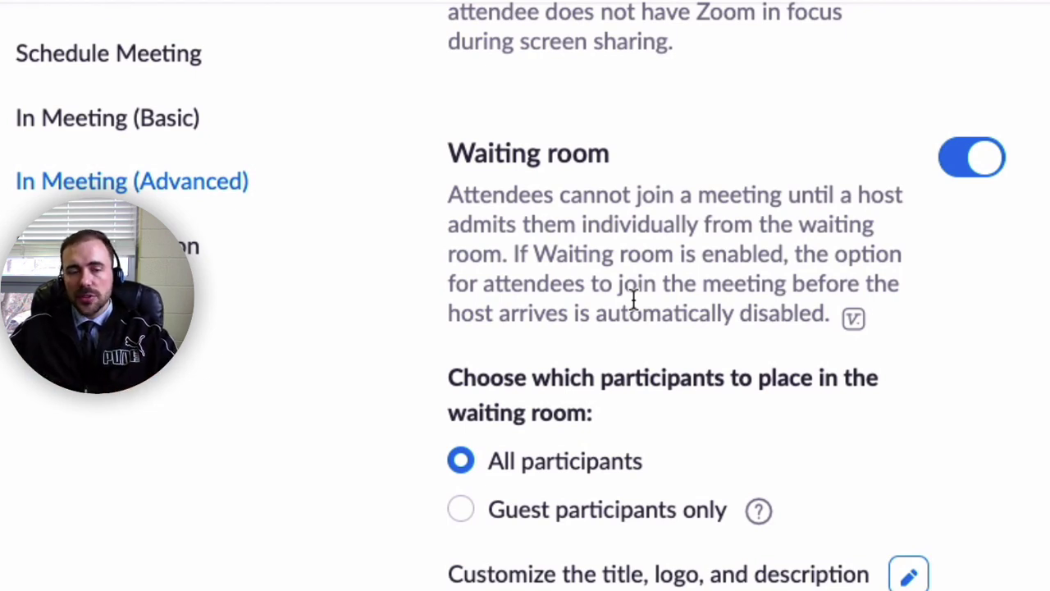
- Return to the Schedule Meeting section with Host and Participants video on
click(51, 121)
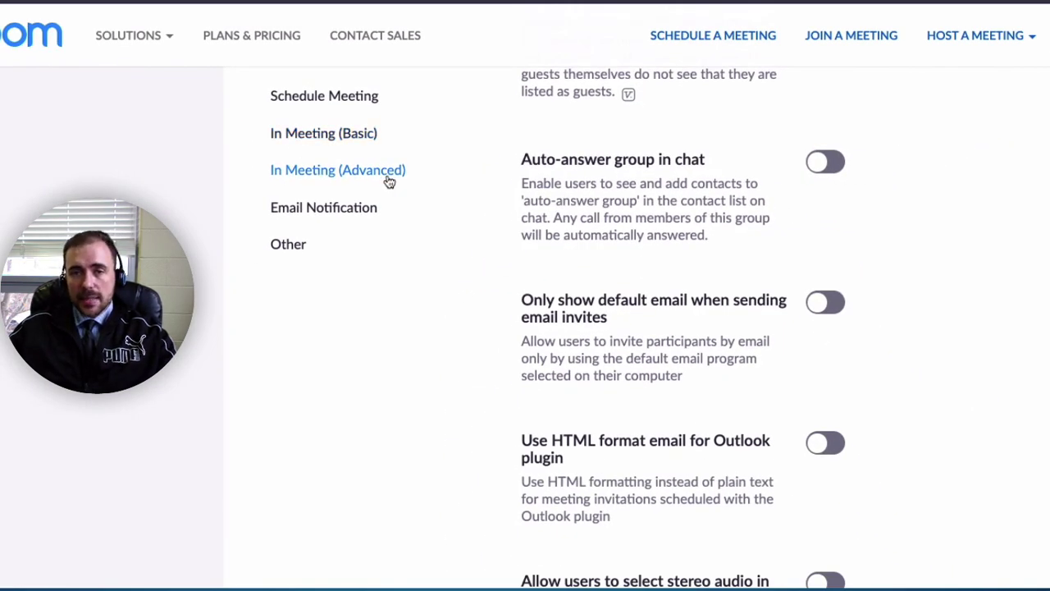
scroll(386, 188, up, 10)
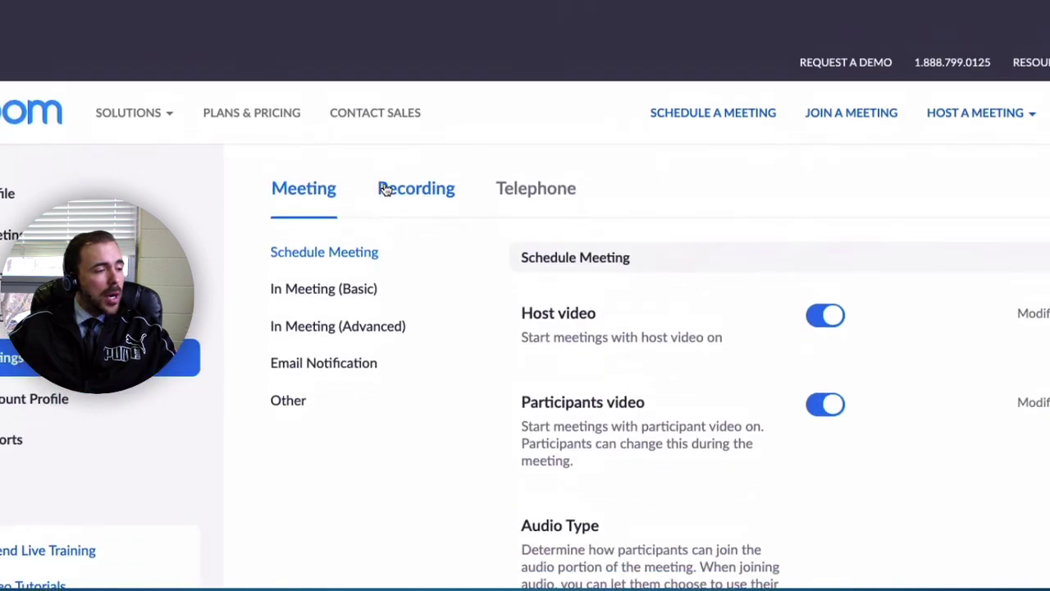
scroll(382, 188, down, 1)
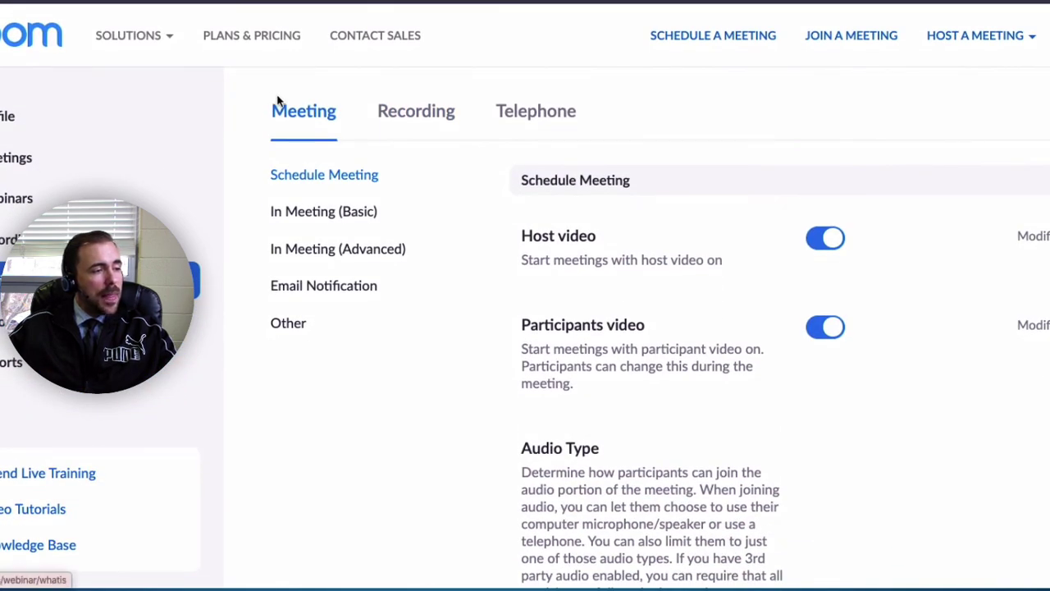